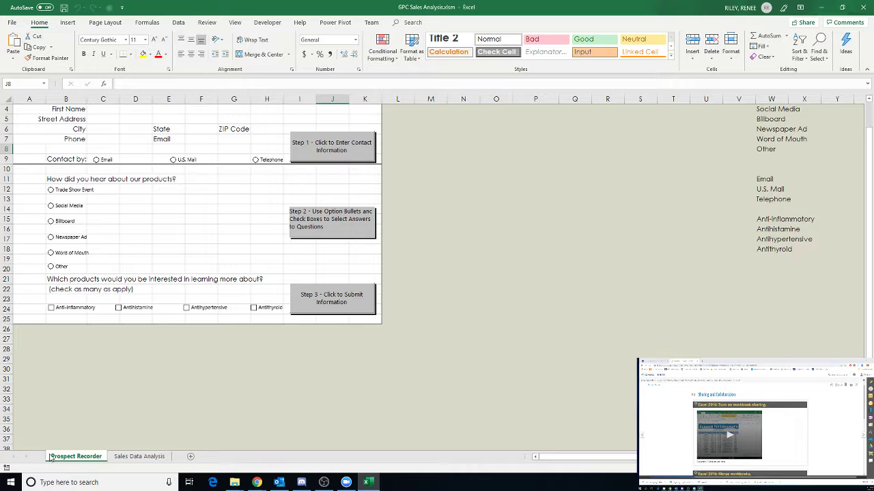
- Unhide the Prospect List sheet, review its contents, then hide it again
right_click(50, 457)
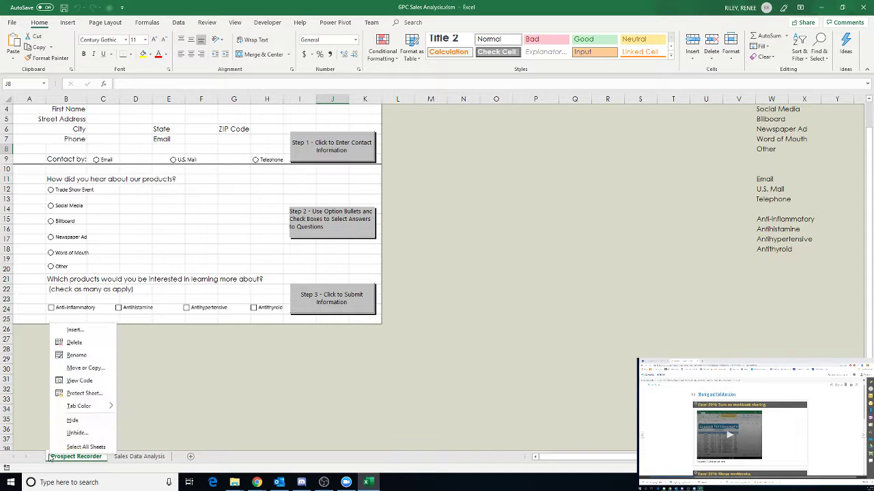
click(75, 433)
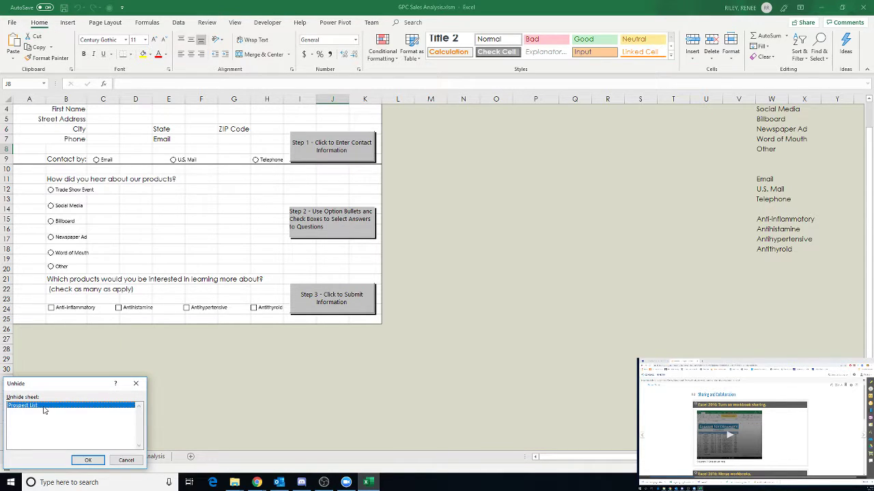
click(88, 460)
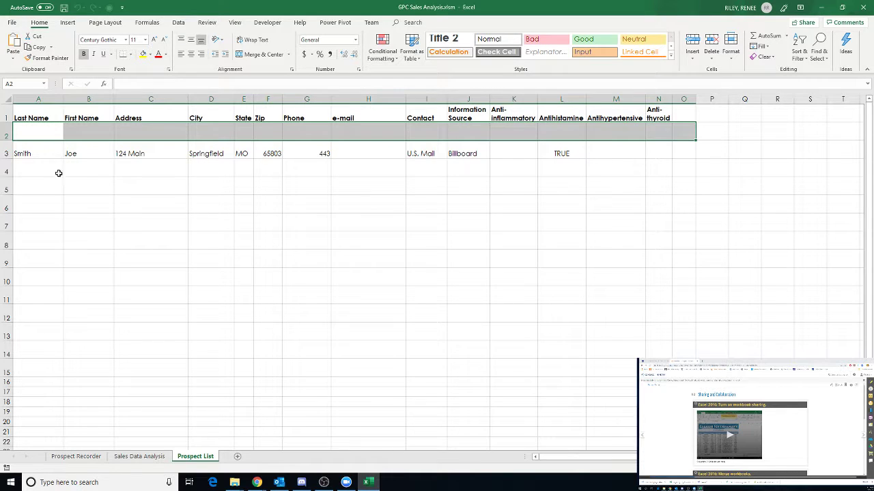
right_click(205, 459)
click(225, 419)
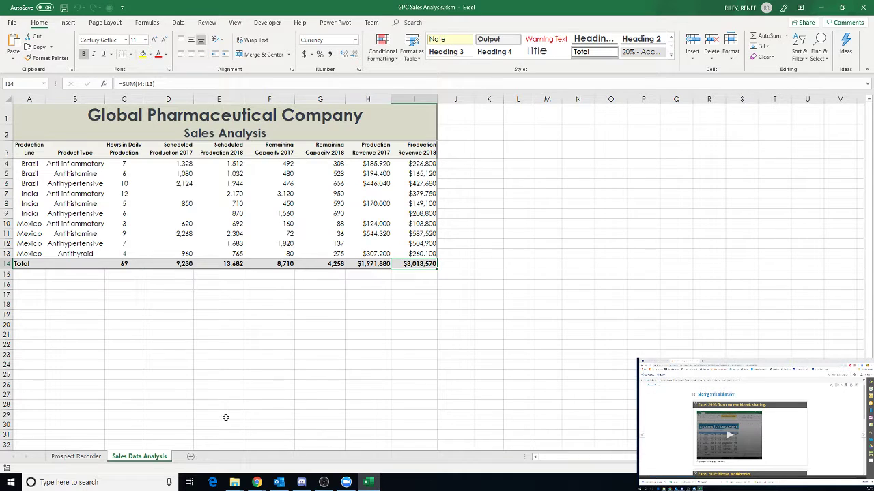
- Switch to the Prospect Recorder sheet and scroll up so its title row shows
click(86, 462)
scroll(107, 432, up, 2)
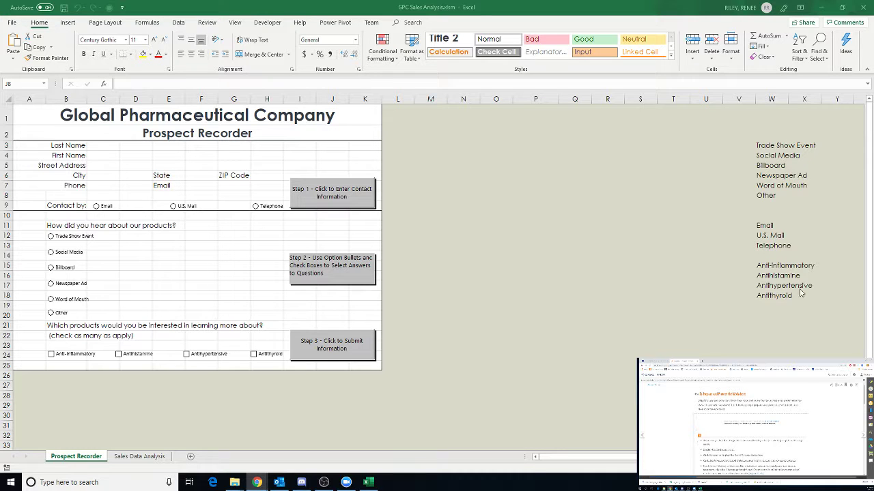
key(alt+Tab)
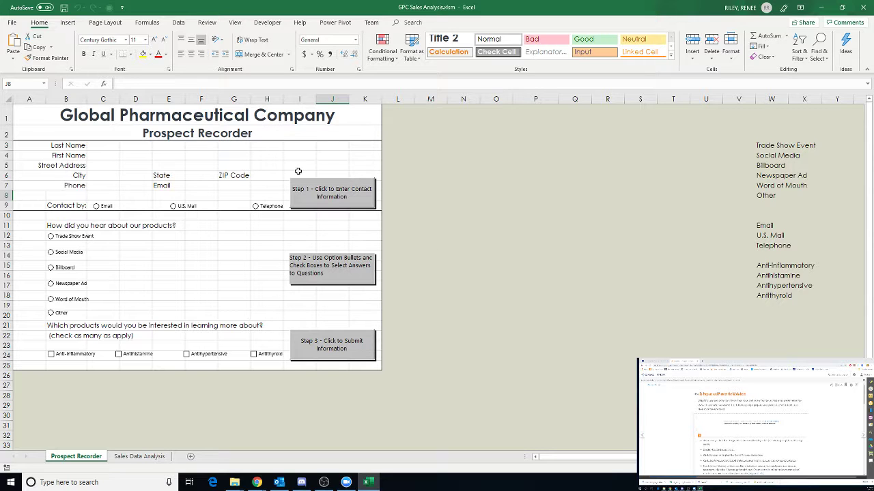
- In Excel Options > Advanced, keep Show gridlines checked for Prospect Recorder and confirm with OK
click(270, 23)
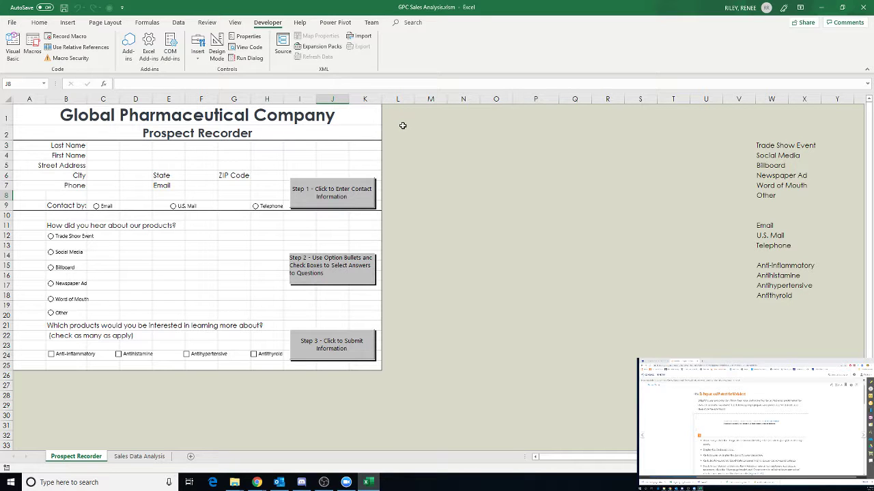
click(13, 23)
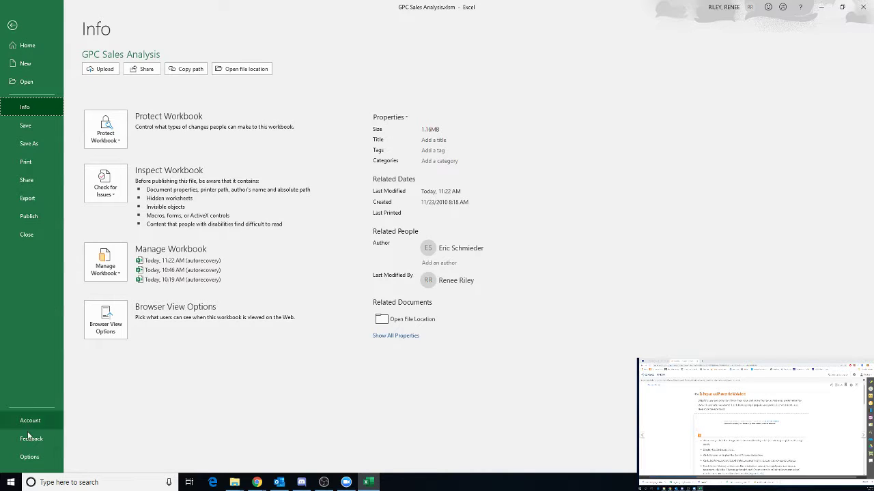
click(30, 458)
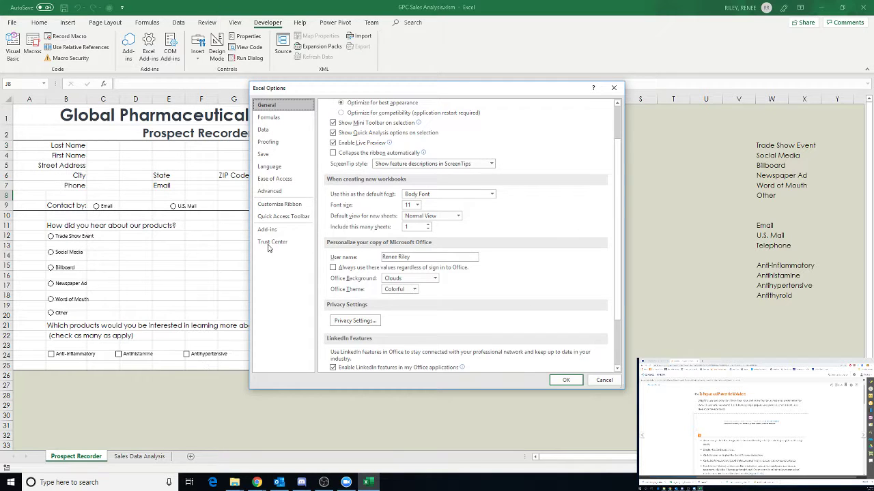
click(272, 191)
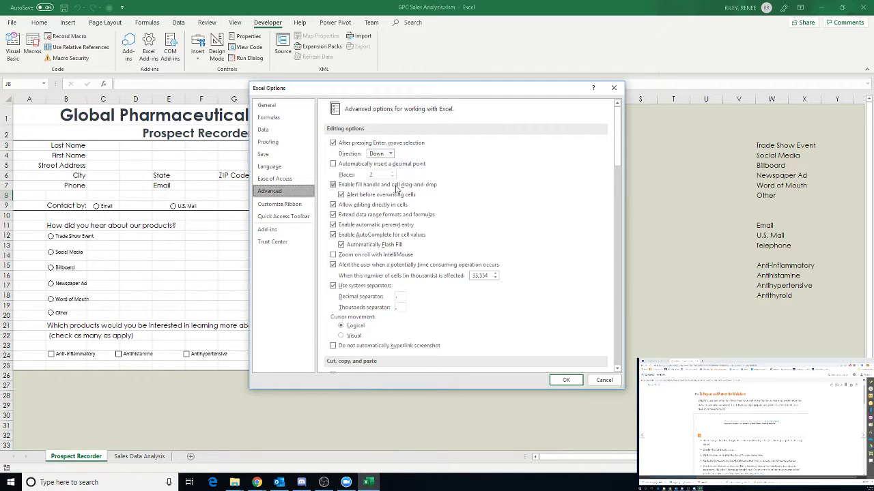
scroll(442, 197, down, 4)
scroll(442, 197, down, 8)
scroll(442, 197, down, 4)
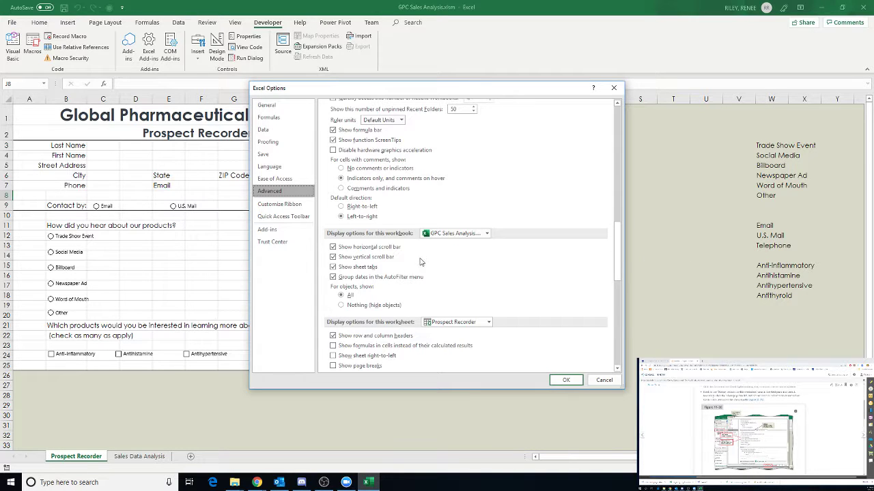
scroll(475, 303, down, 1)
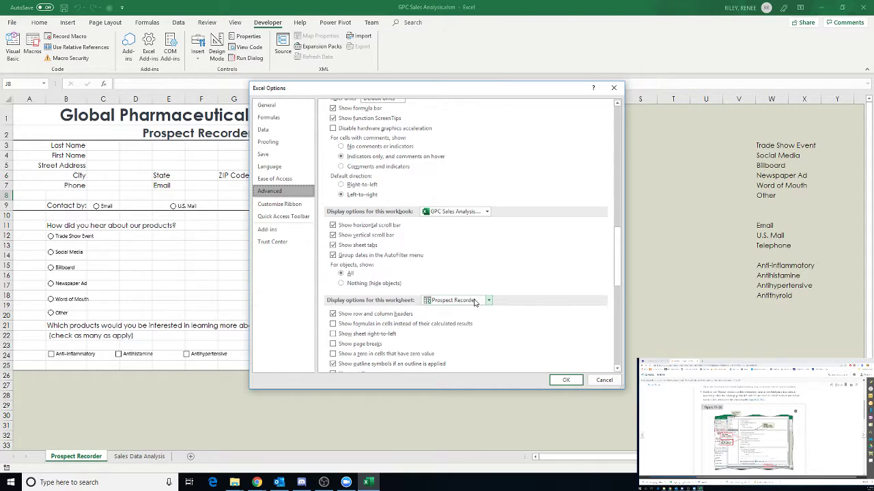
scroll(475, 303, down, 2)
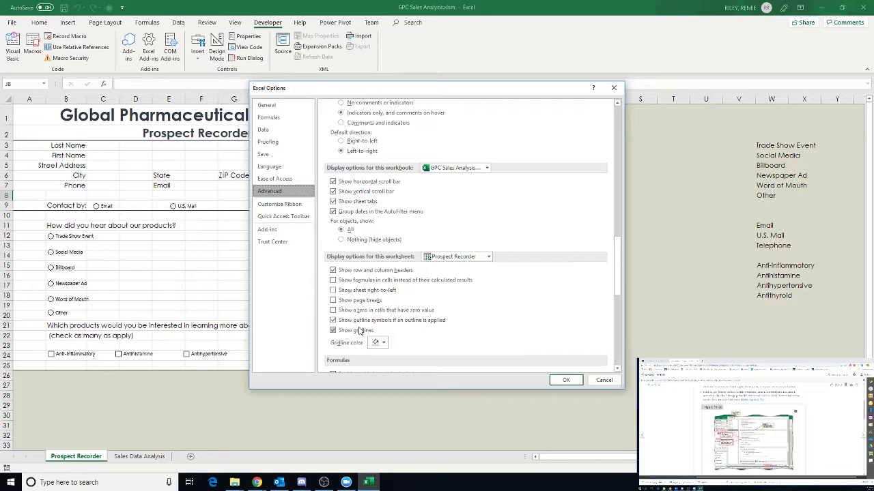
click(359, 331)
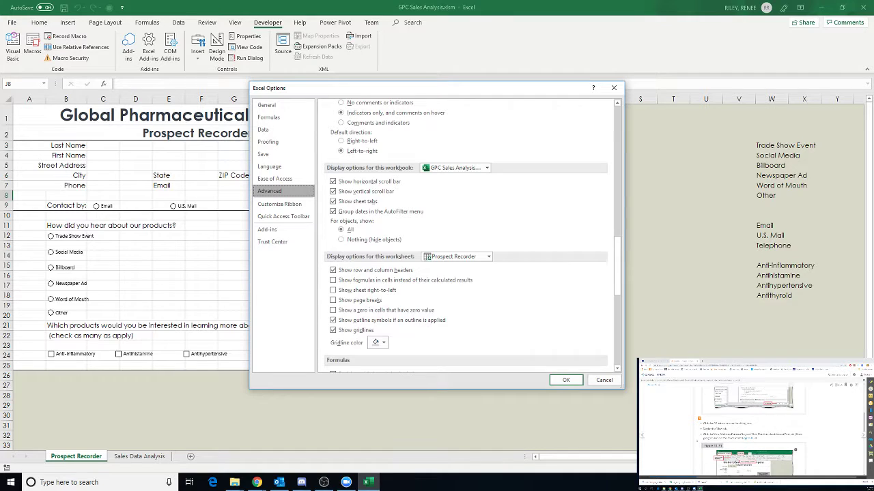
click(566, 380)
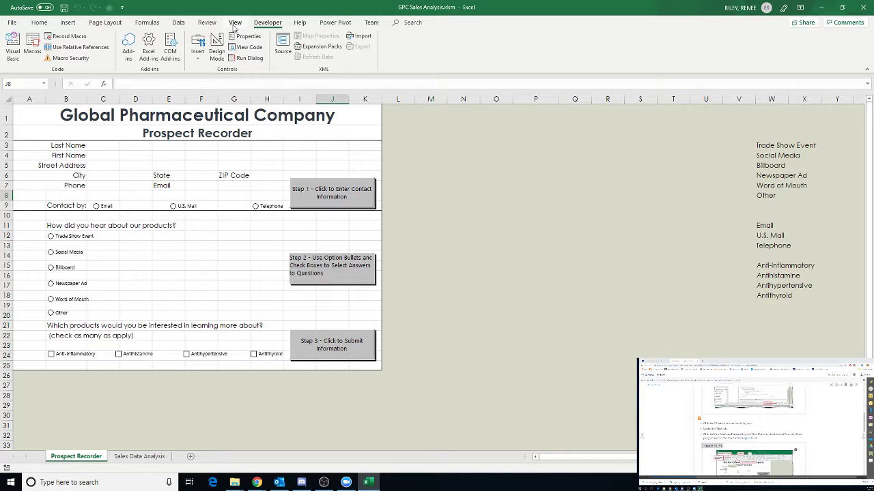
- On the View tab, turn off Gridlines, Headings and the Formula Bar
click(235, 22)
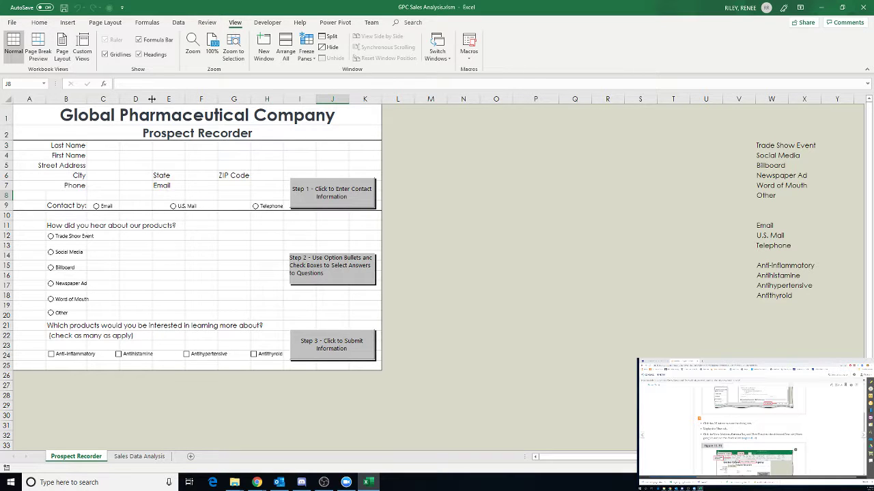
click(105, 53)
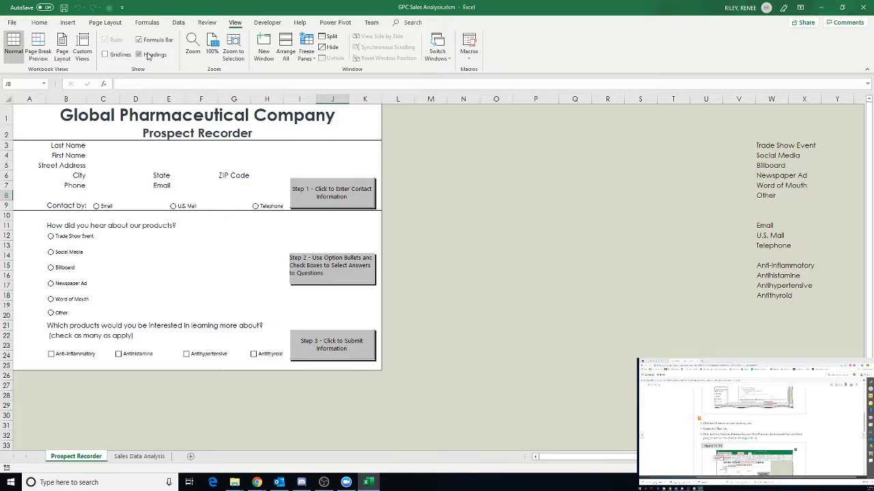
click(140, 55)
click(149, 44)
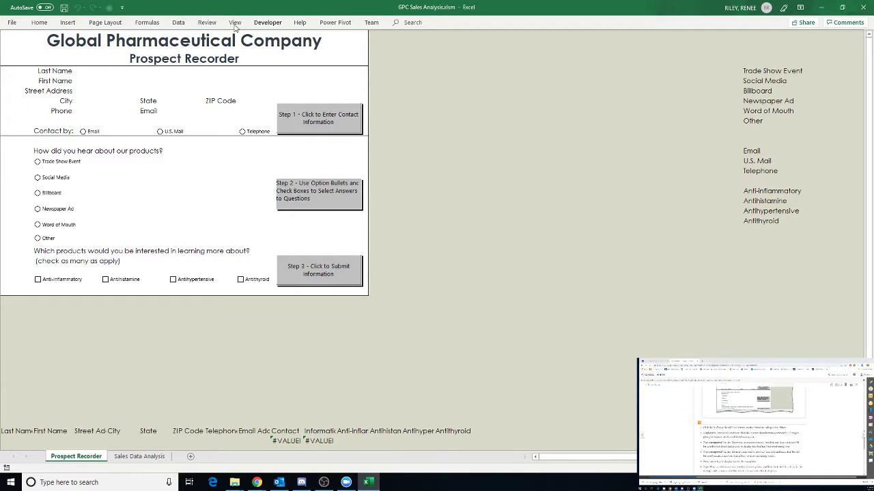
- Protect the Prospect Recorder sheet with a password, re-entering it to confirm
click(207, 22)
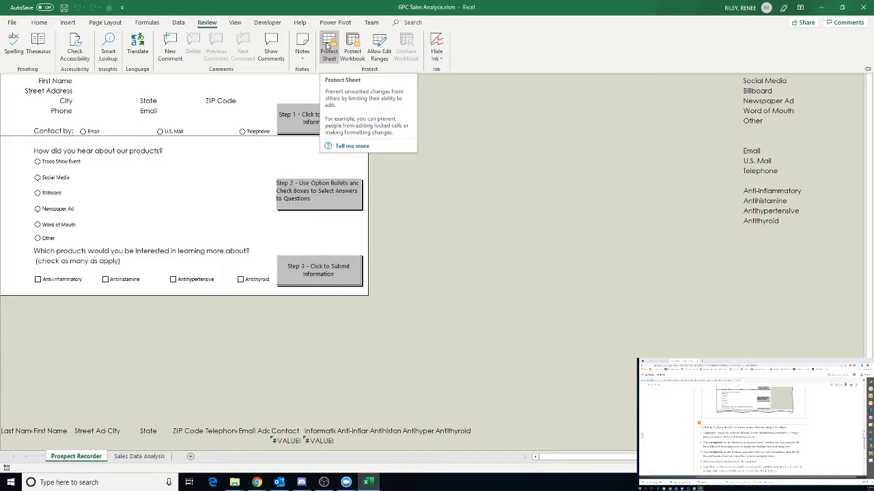
click(328, 46)
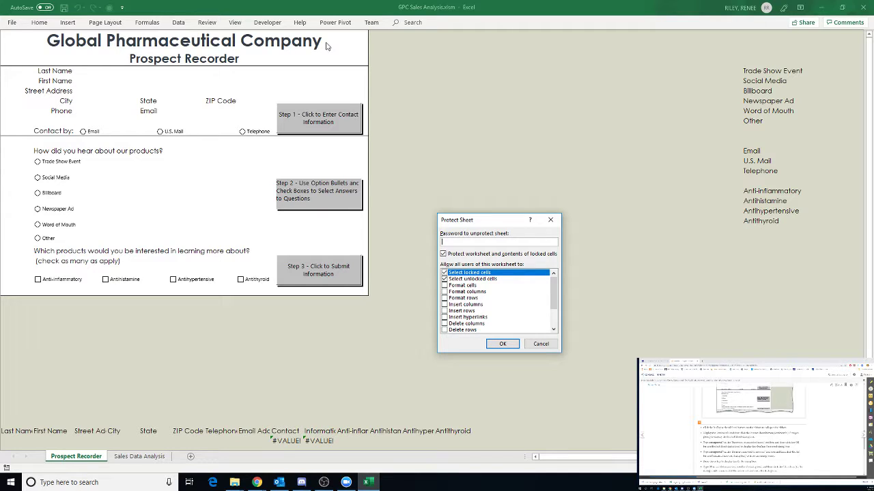
text(passwor12)
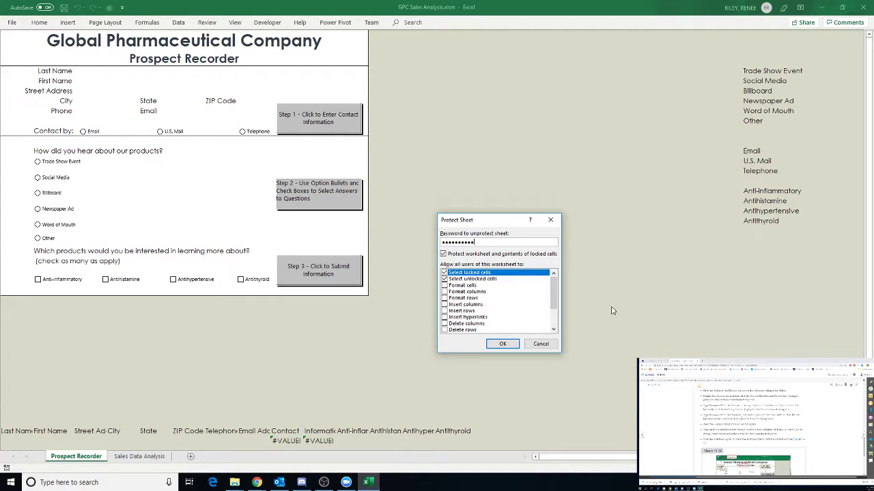
click(505, 346)
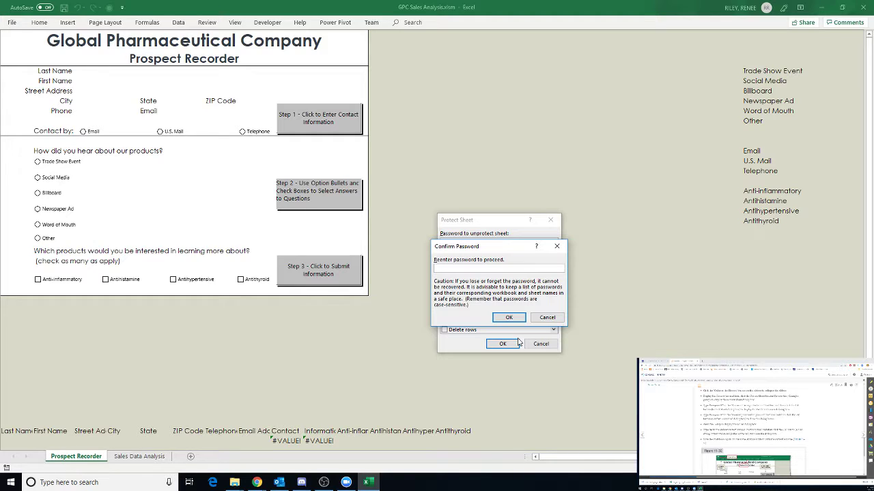
text(*****)
key(Return)
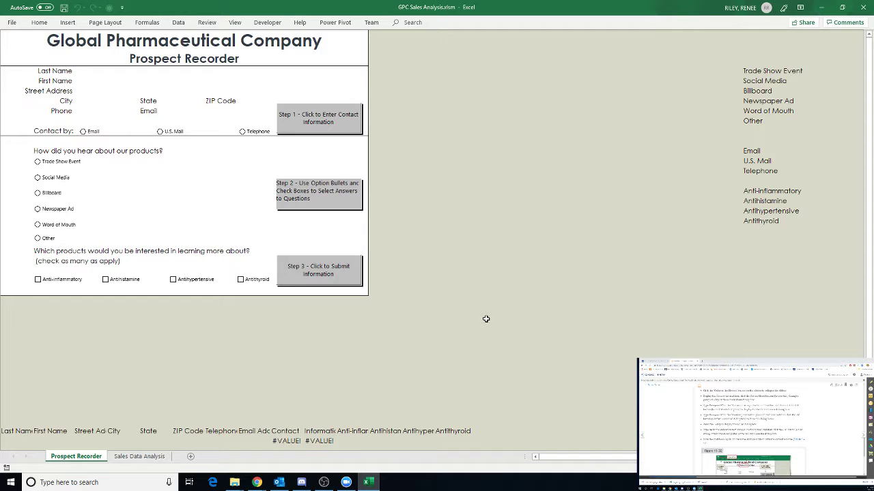
- Jump to cell J8 with Go To and scroll down through the form
key(ctrl+g)
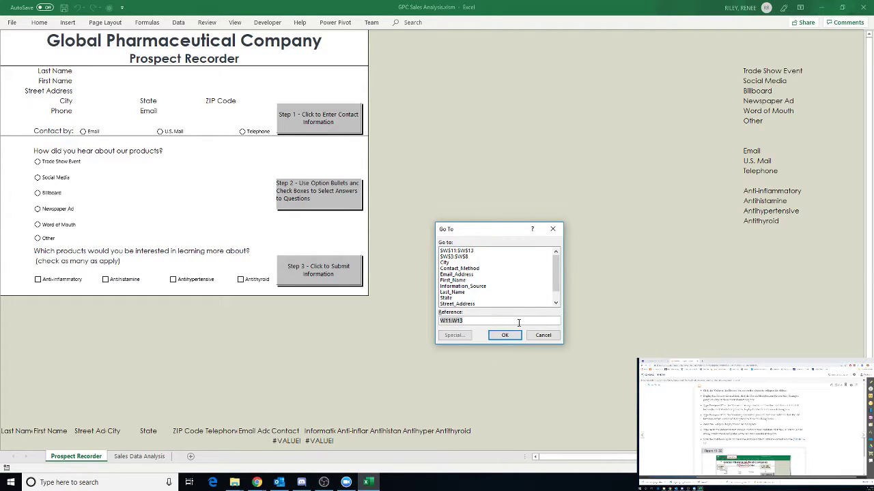
text(J8)
key(Return)
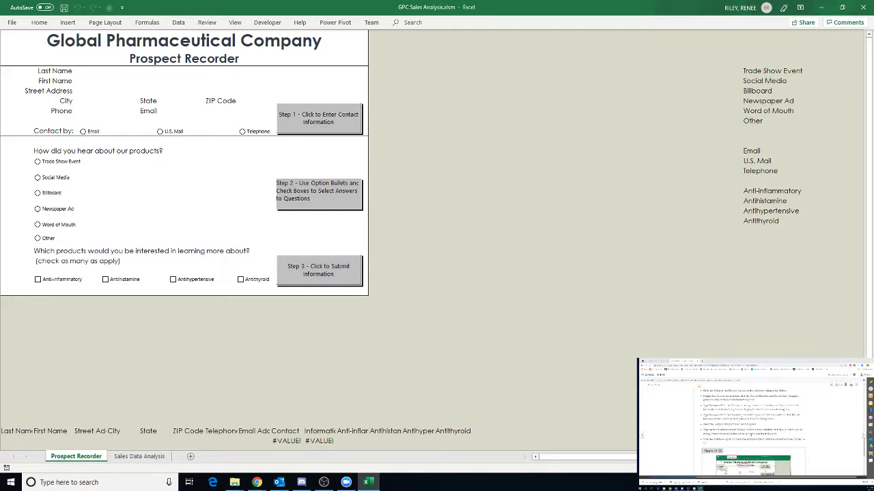
scroll(751, 423, down, 2)
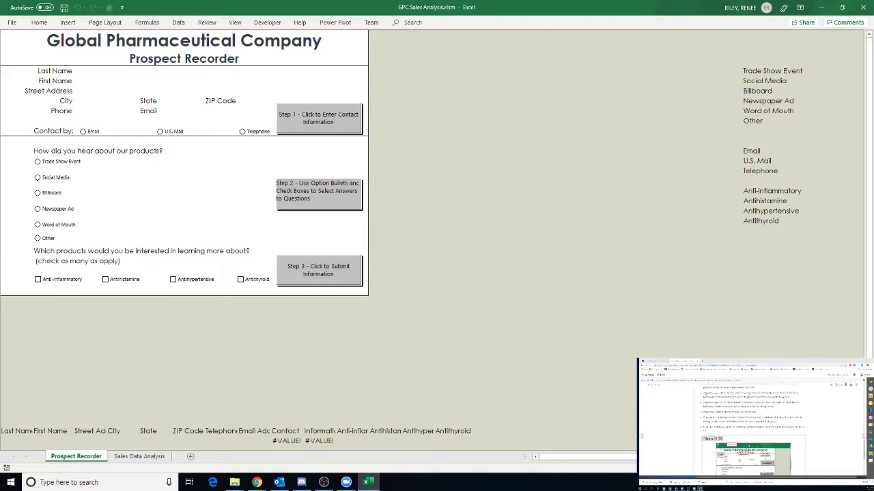
scroll(751, 423, down, 2)
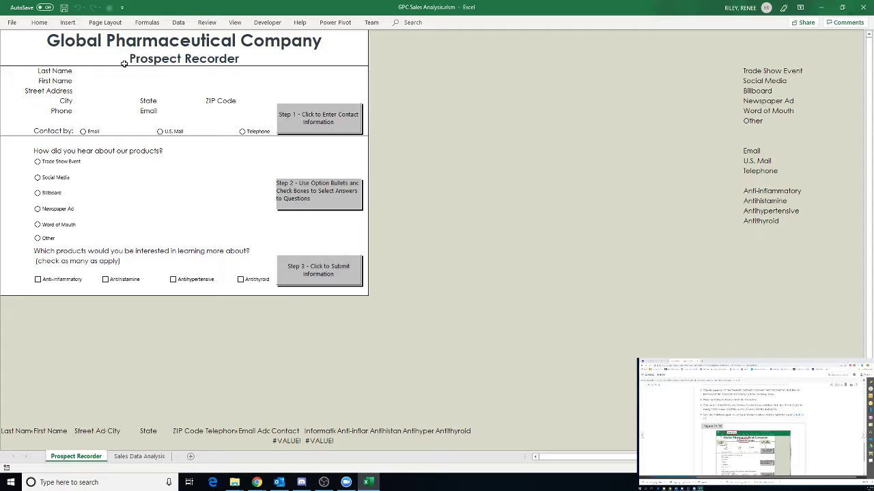
click(64, 8)
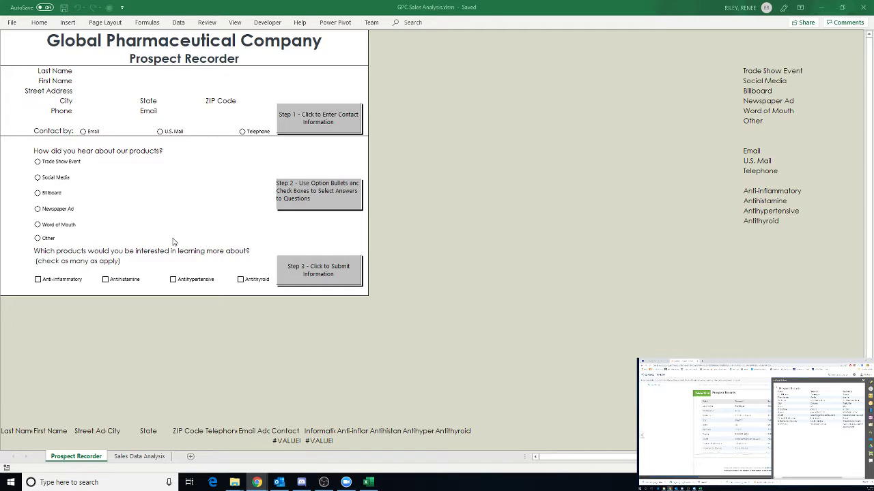
- Toggle Design Mode on then off, and run Step 1 to get the Last Name prompt
click(300, 118)
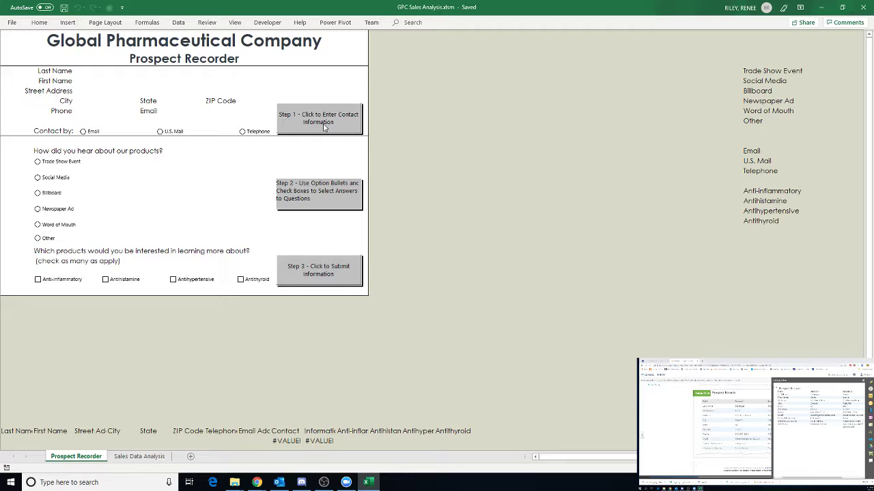
click(268, 23)
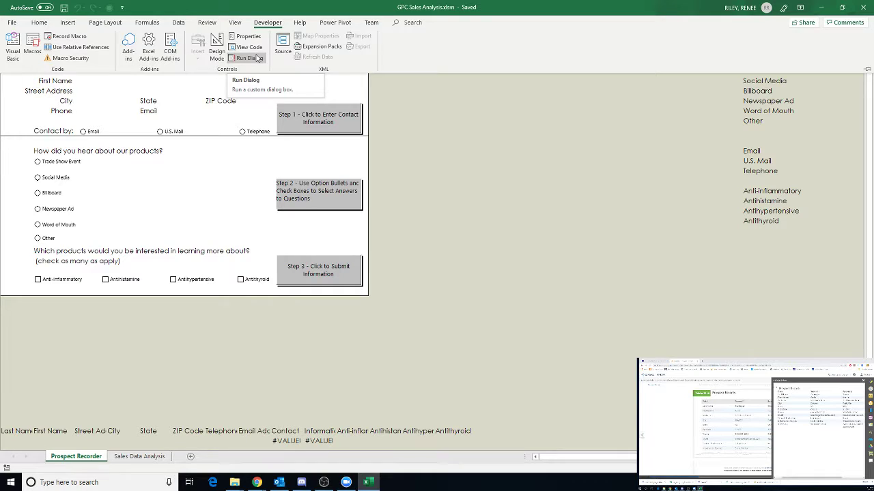
click(216, 53)
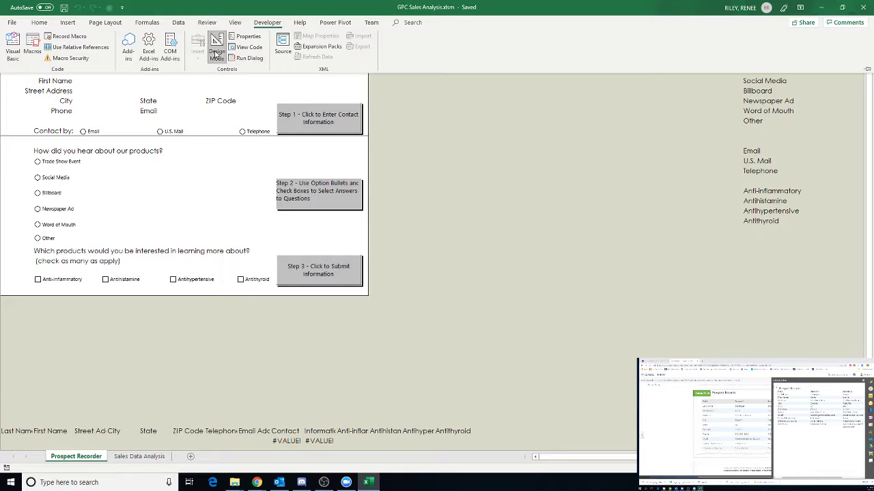
click(324, 126)
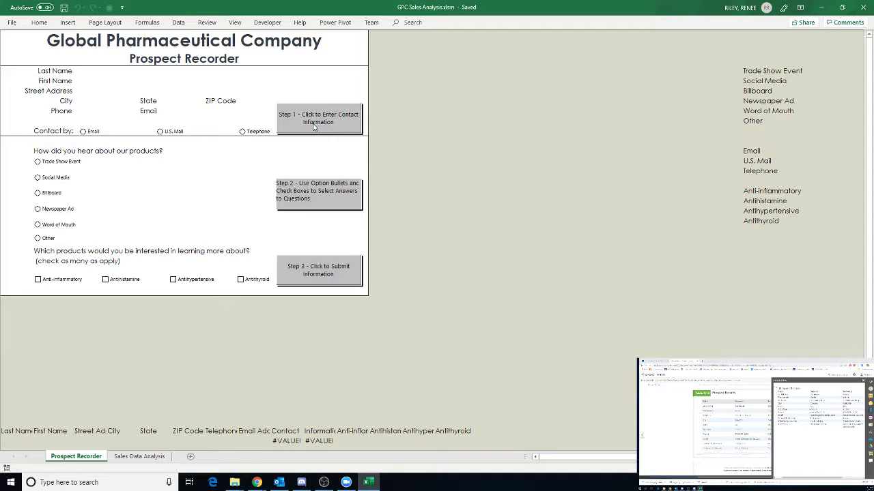
click(264, 26)
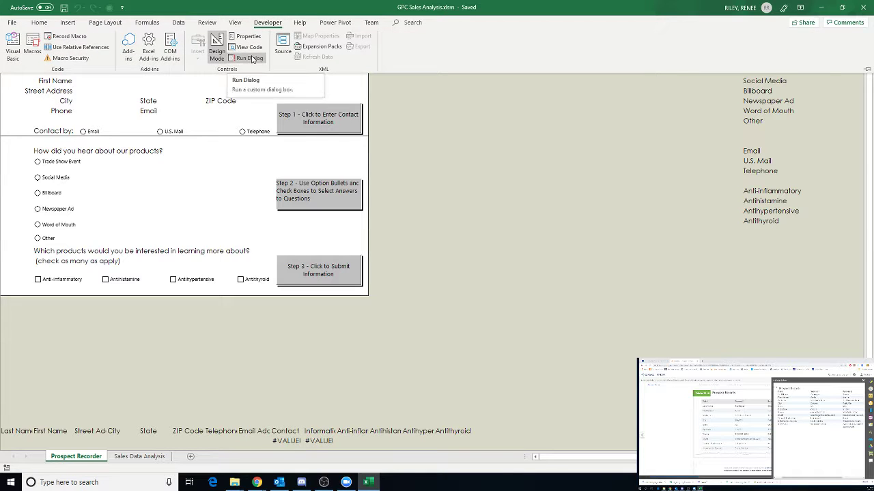
click(217, 51)
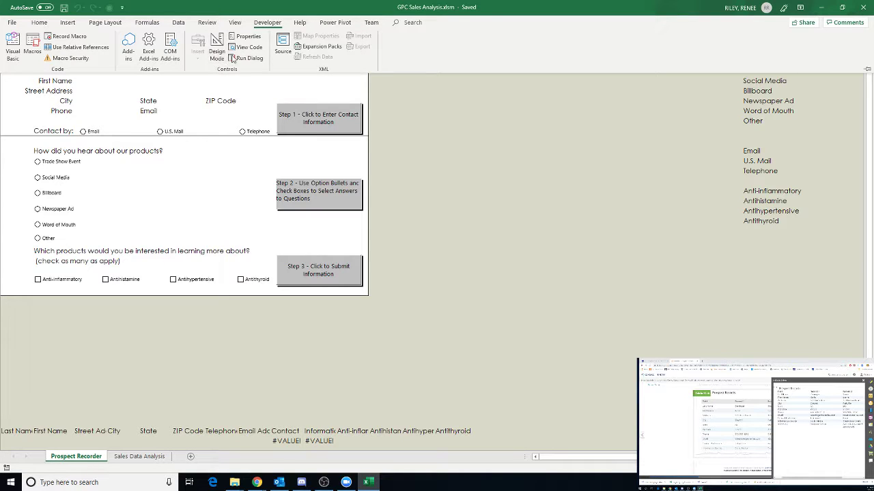
click(316, 127)
click(316, 127)
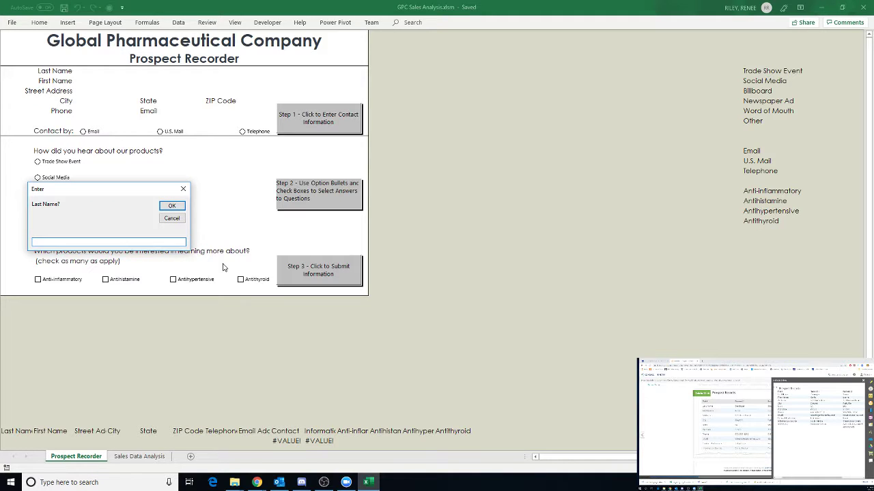
- Enter the first prospect's last name, first name, street address and city
key(Return)
key(Return)
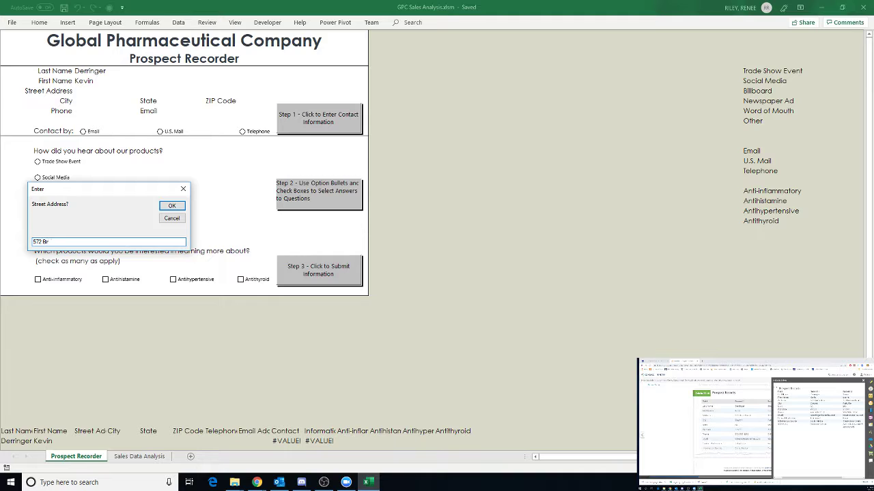
key(Return)
text(Clayton)
key(Return)
- Enter the prospect's state, ZIP code, phone number and e-mail address
text(NC)
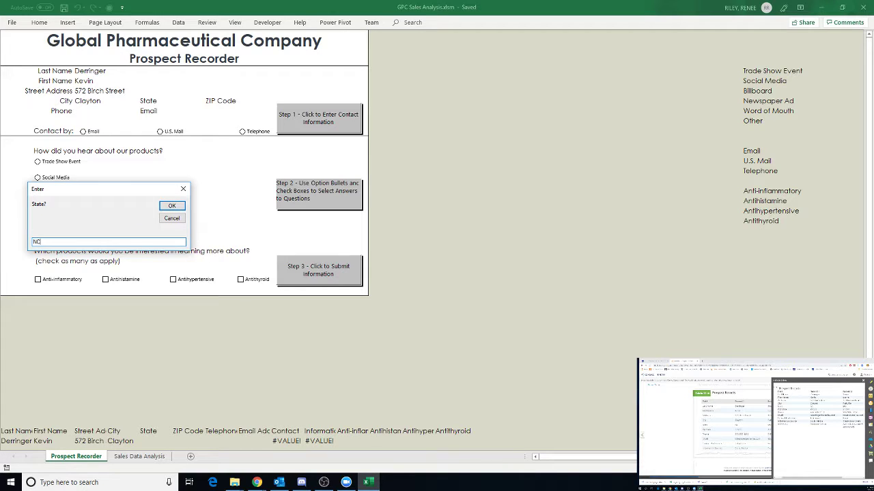
key(Return)
text(27)
text(520)
key(Return)
text(555-555)
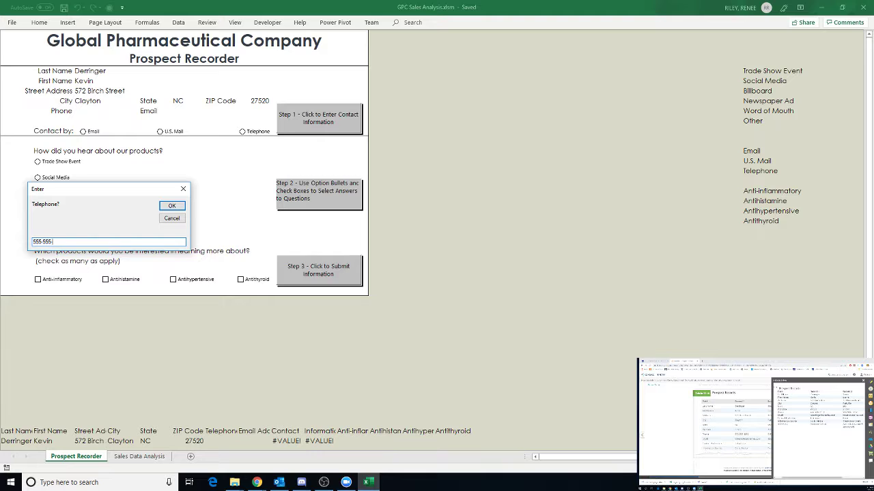
text(-1212)
key(Return)
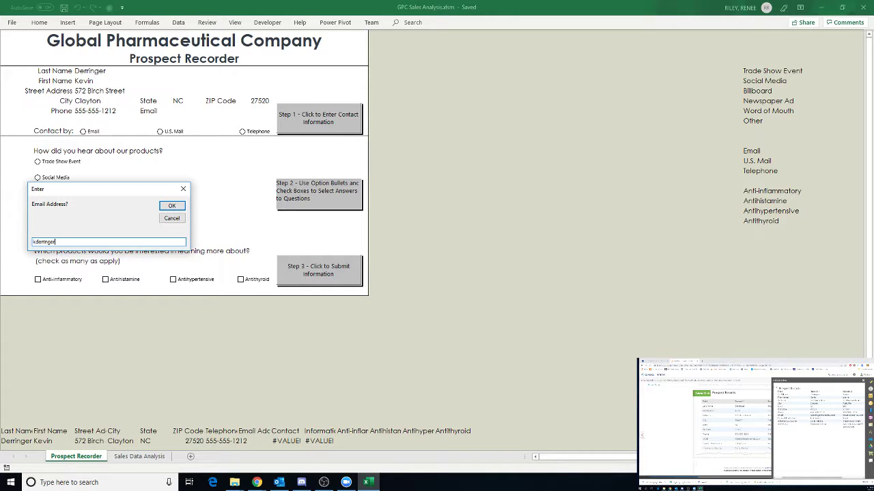
key(Return)
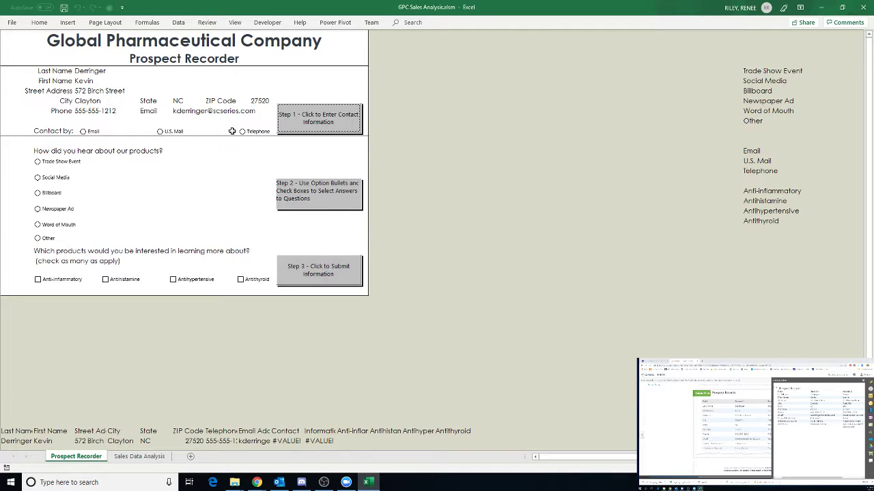
- Choose Telephone and Social Media, check Antihypertensive, and submit the record with Step 3
click(243, 131)
click(38, 179)
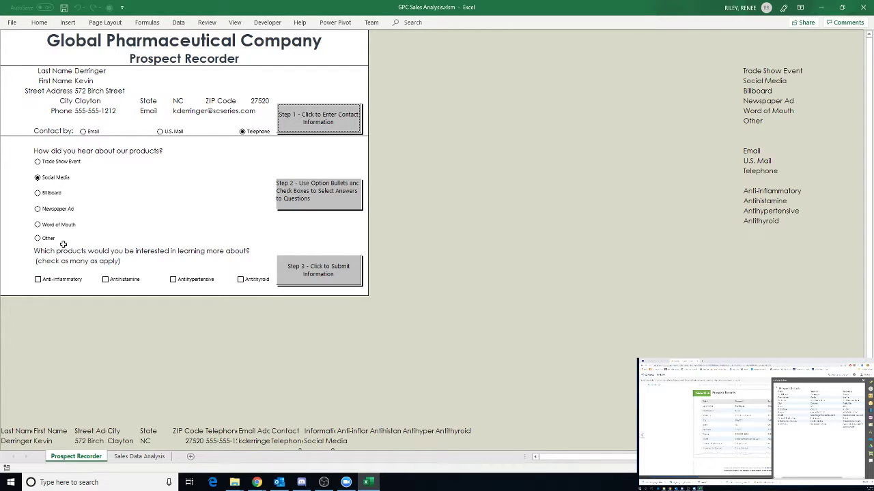
click(175, 285)
click(174, 285)
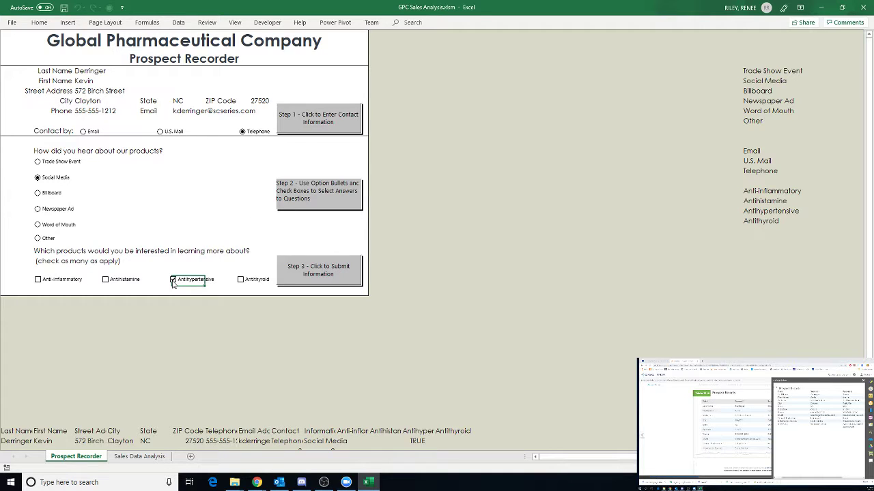
click(329, 273)
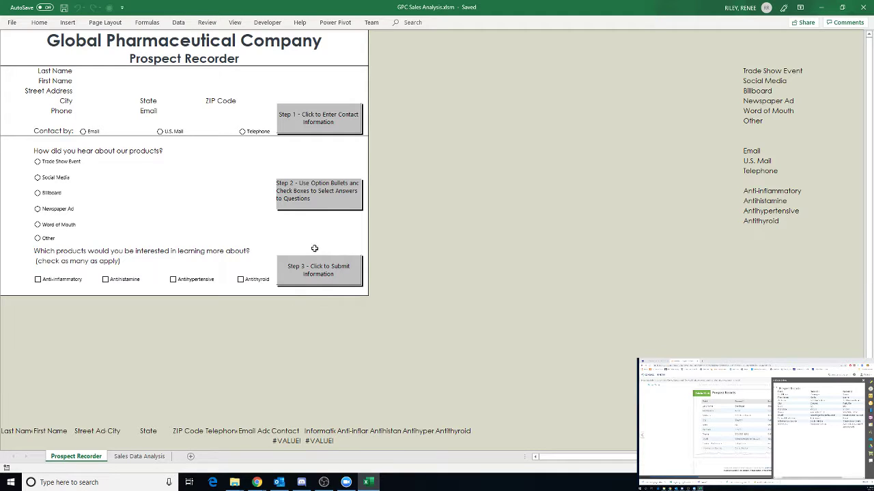
- Start Step 1 and enter the second prospect's last name, first name, street address and city
click(327, 120)
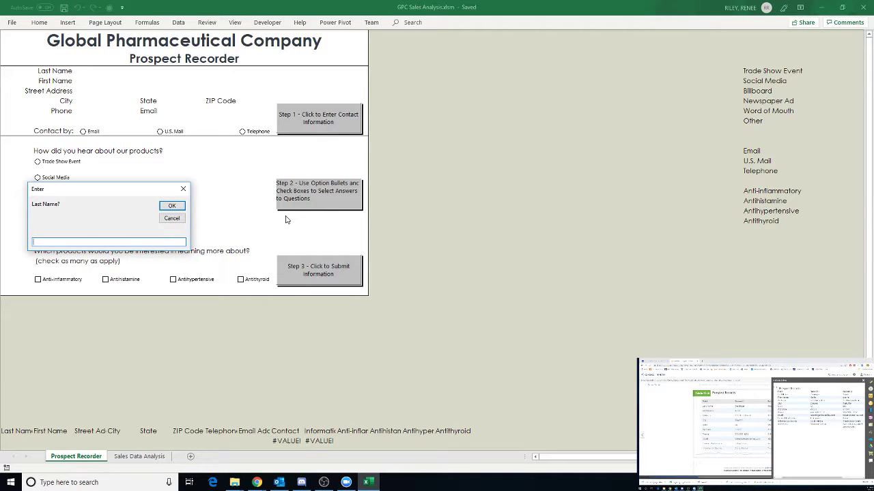
key(Return)
key(Return)
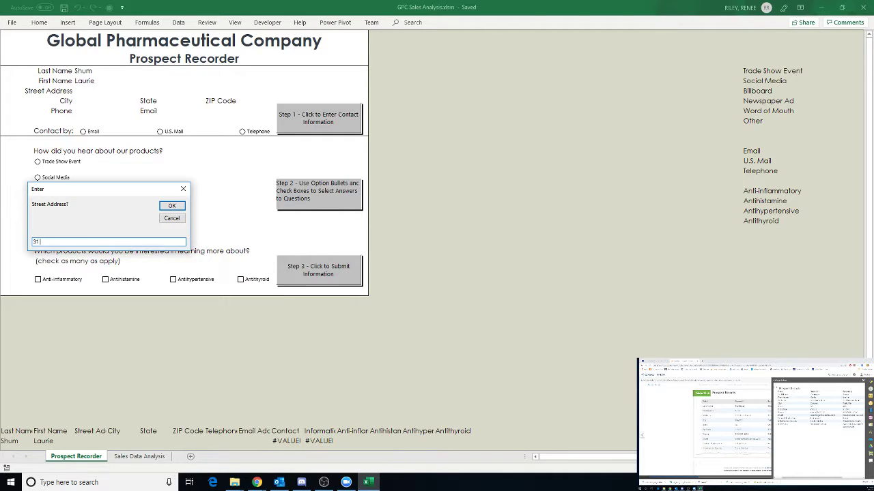
key(Return)
text(Parkville)
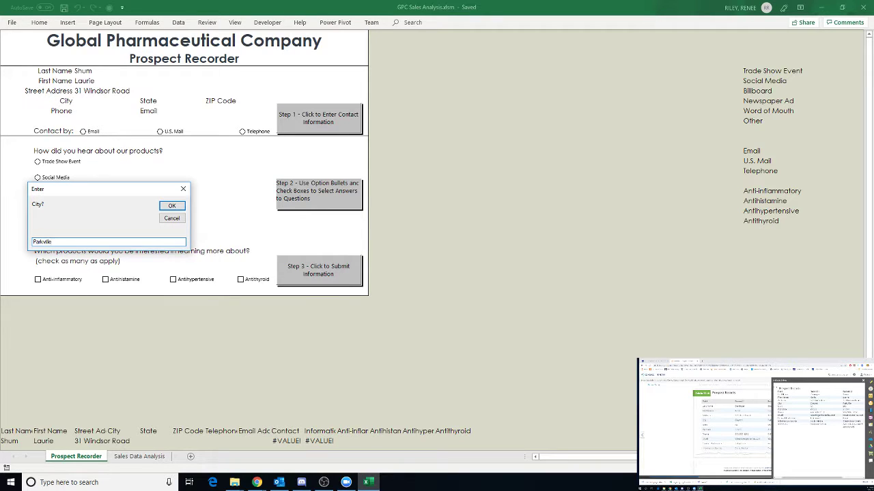
key(Return)
- Enter the second prospect's state, ZIP code, phone number and e-mail address
text(MD)
key(Return)
text(21234)
key(Return)
text(555-555-1313)
key(Return)
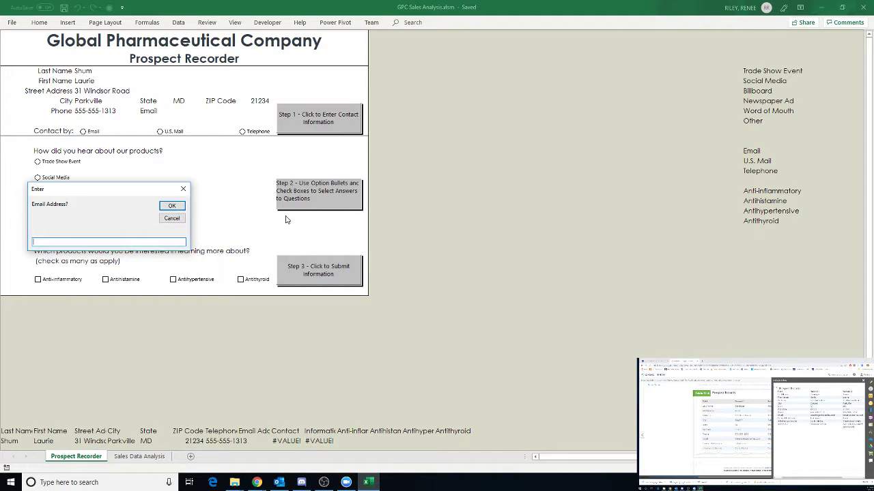
key(Return)
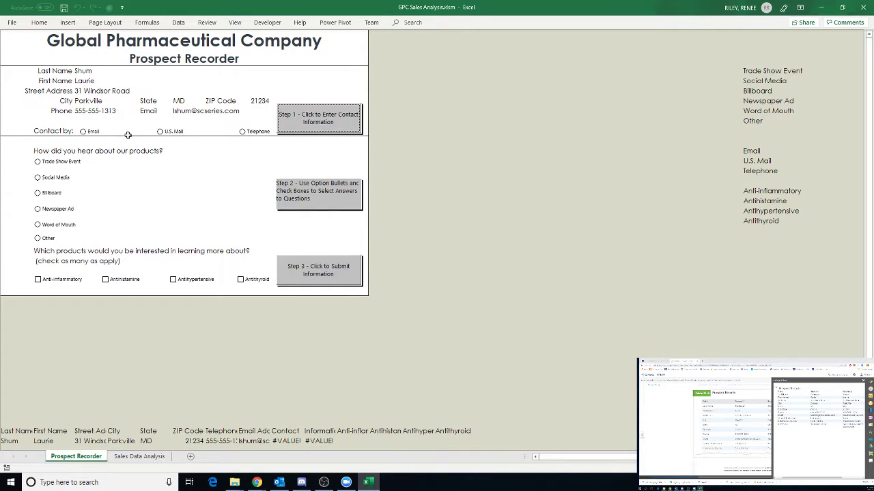
click(90, 134)
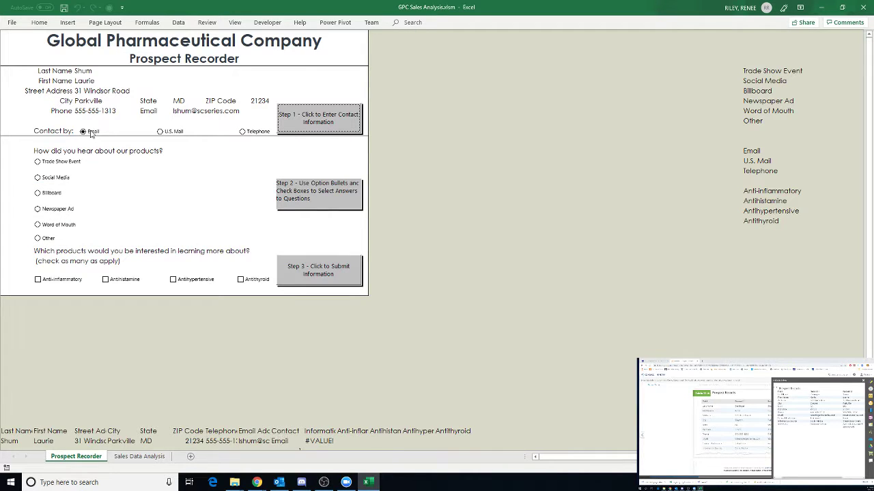
click(37, 162)
click(39, 280)
click(241, 280)
click(334, 270)
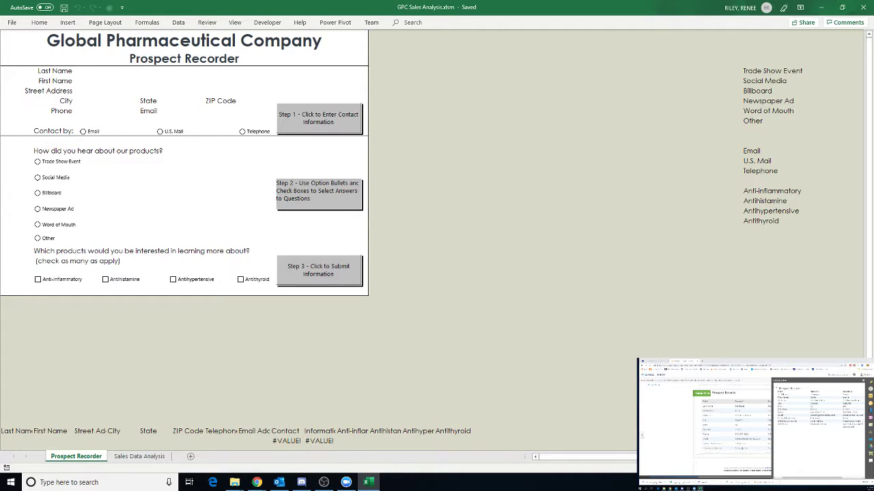
click(862, 380)
scroll(750, 423, down, 3)
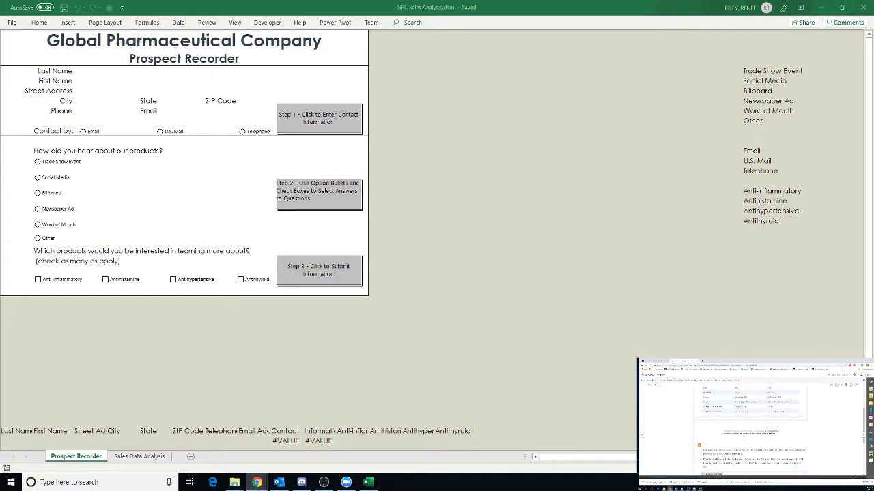
scroll(751, 423, down, 3)
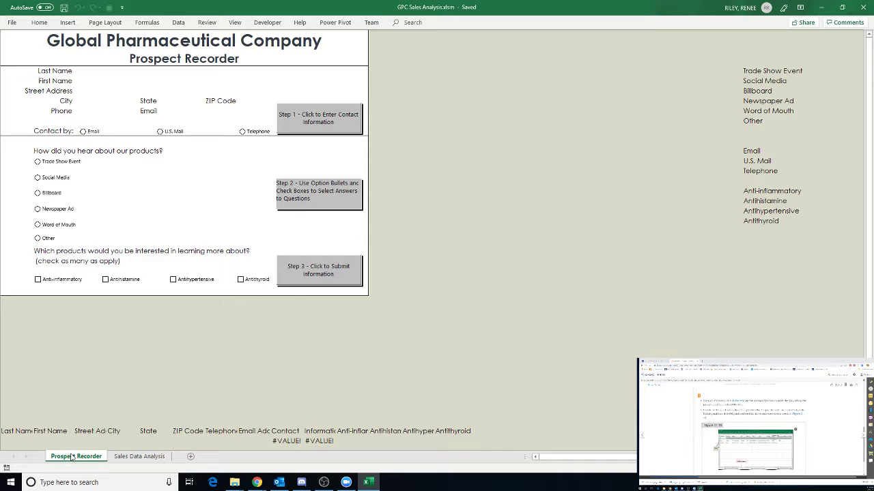
right_click(56, 461)
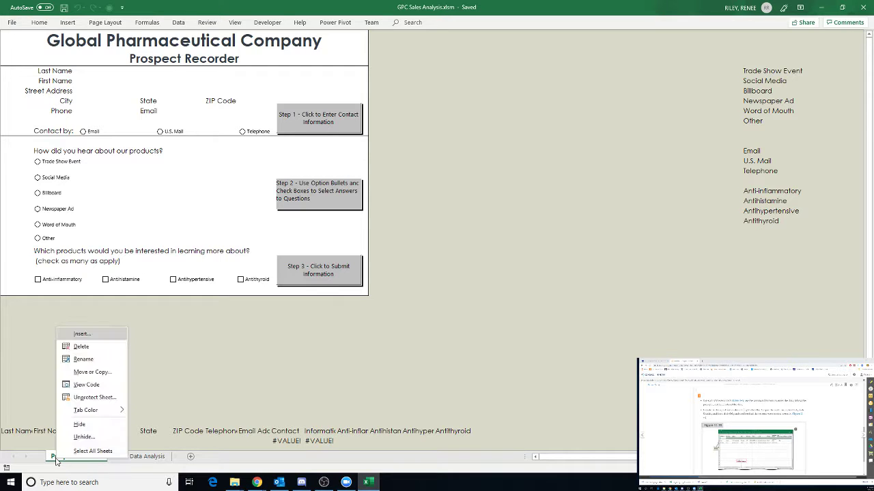
click(84, 438)
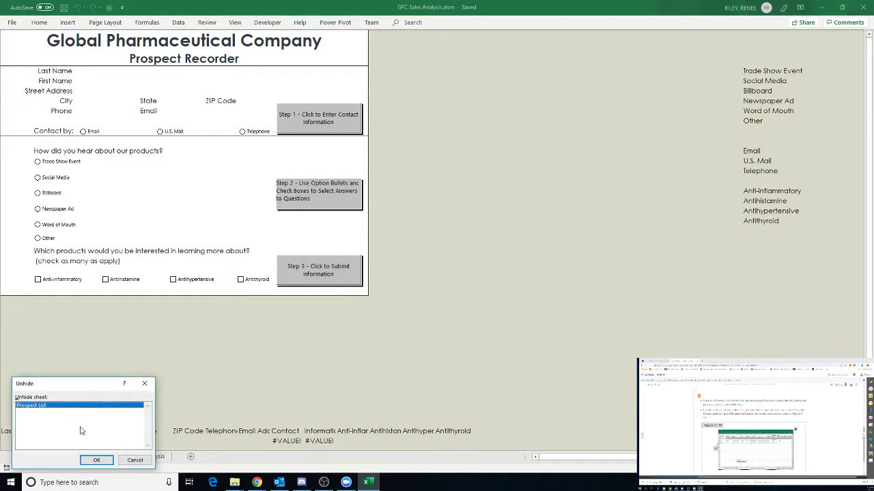
click(94, 463)
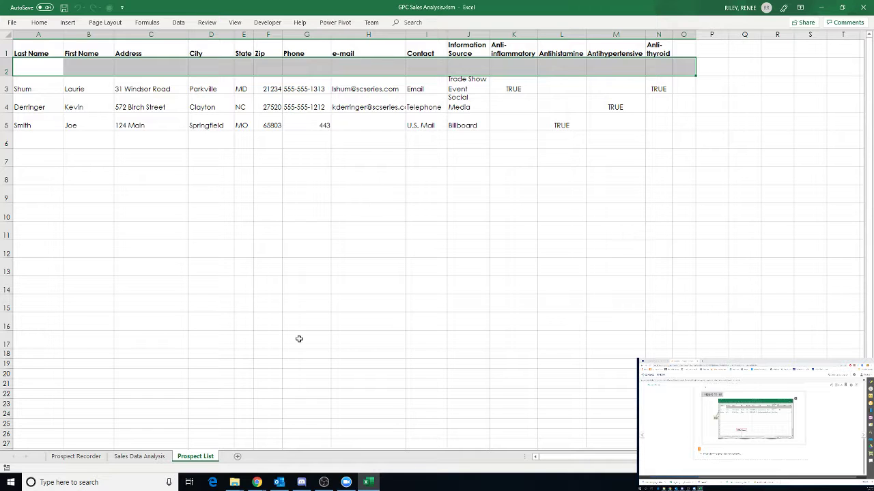
right_click(194, 461)
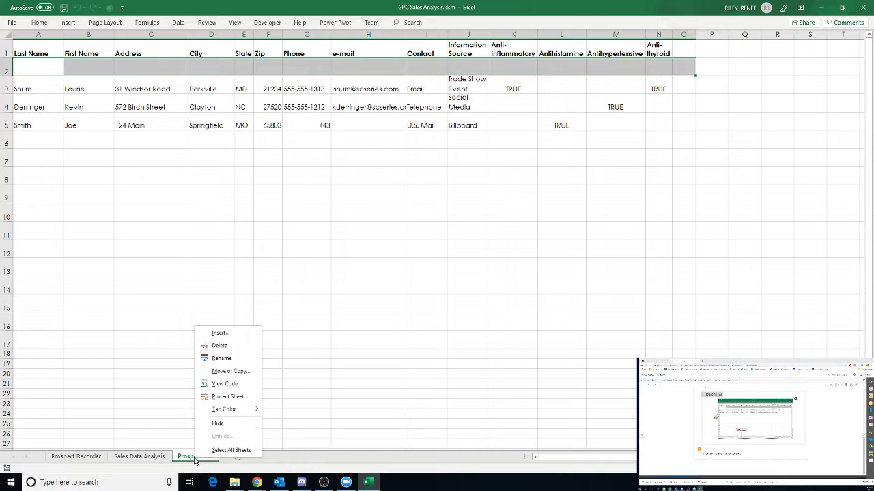
click(217, 425)
click(76, 457)
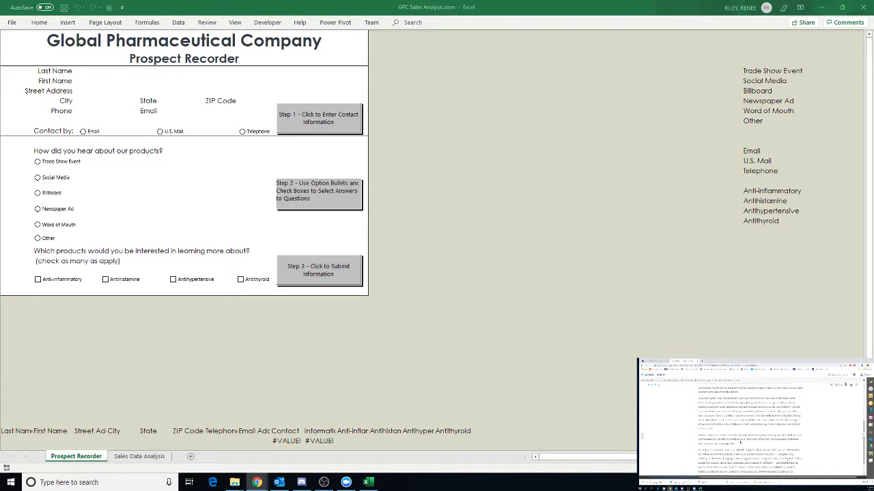
- Scroll the Prospect Recorder form and expand the collapsed ribbon's Review tab
scroll(739, 442, down, 1)
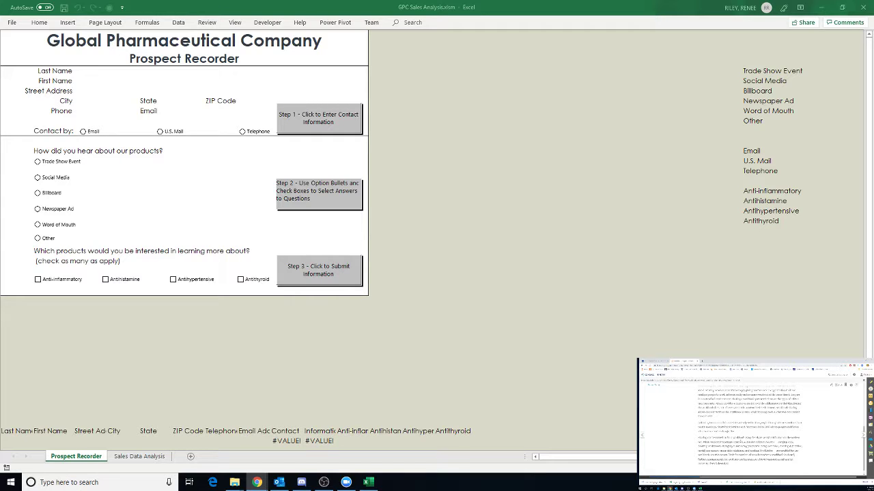
scroll(750, 423, down, 1)
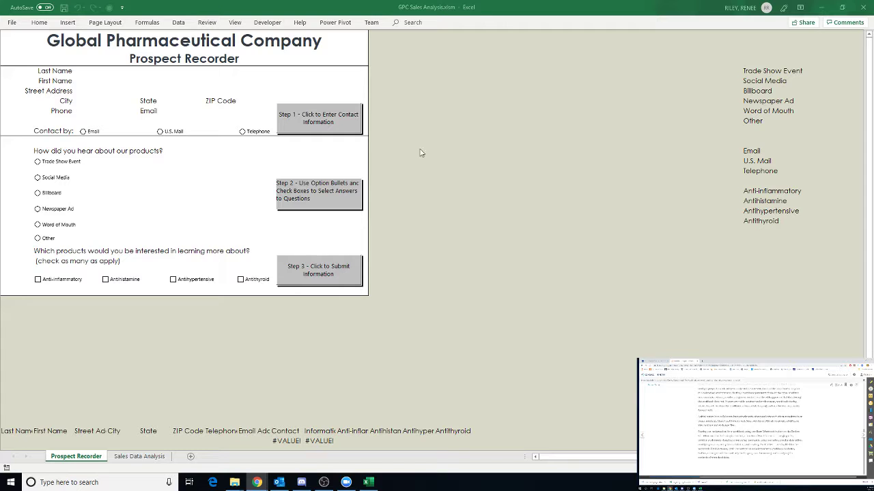
click(205, 25)
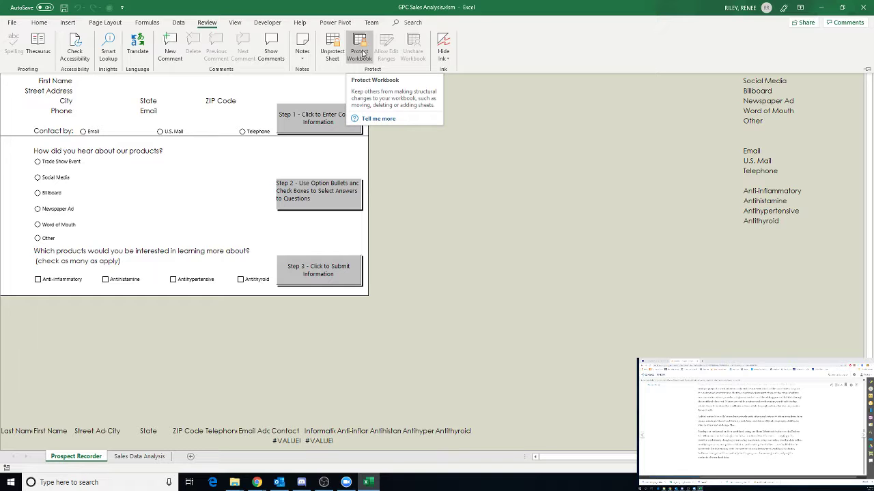
- Protect the workbook structure with a password, re-entering it to confirm
click(362, 53)
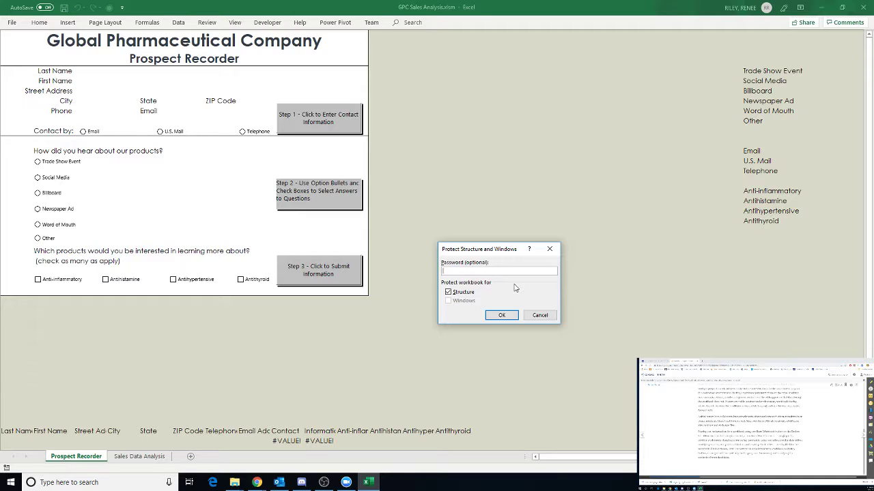
text(•••••••••)
key(Return)
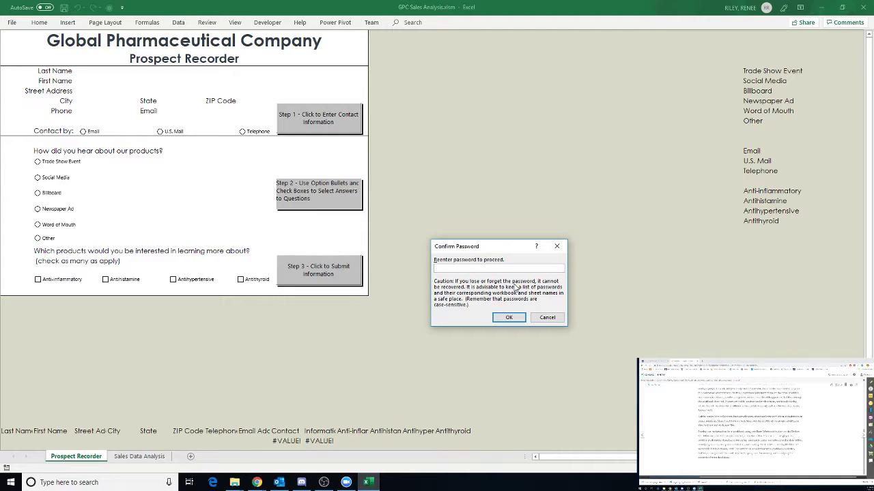
text(•••••••••)
key(Return)
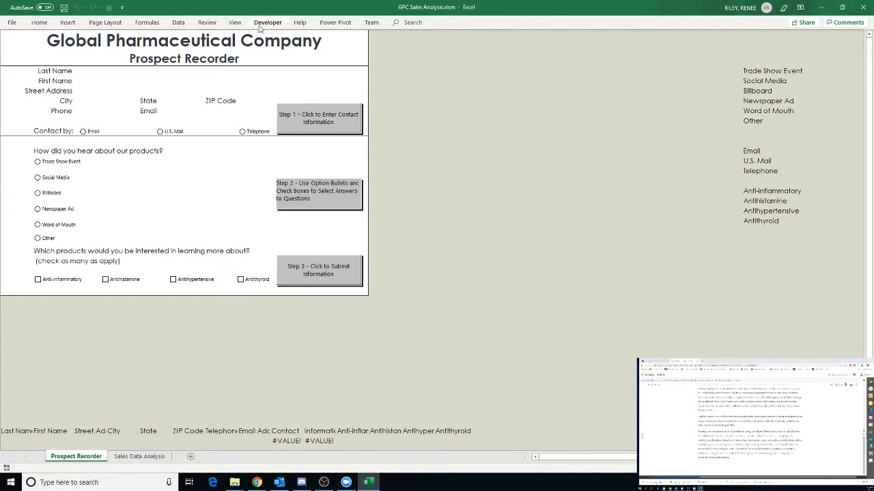
click(204, 23)
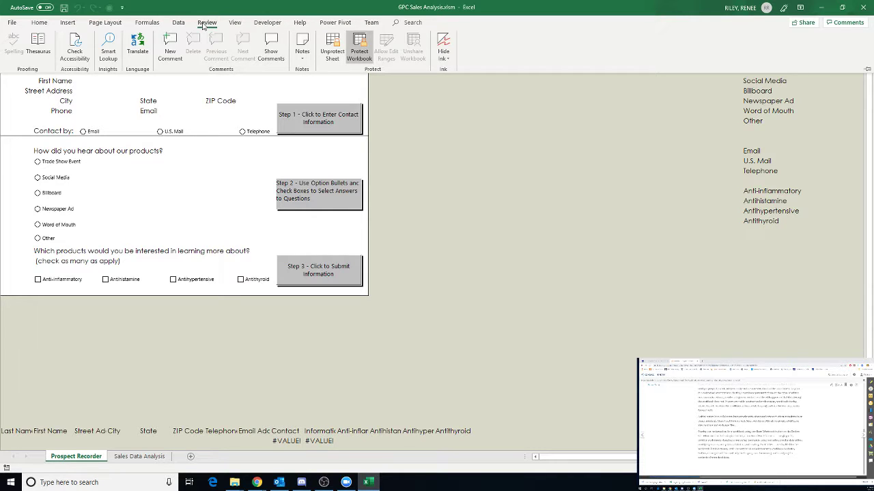
- Begin unprotecting the workbook structure, then cancel the password prompt
click(361, 52)
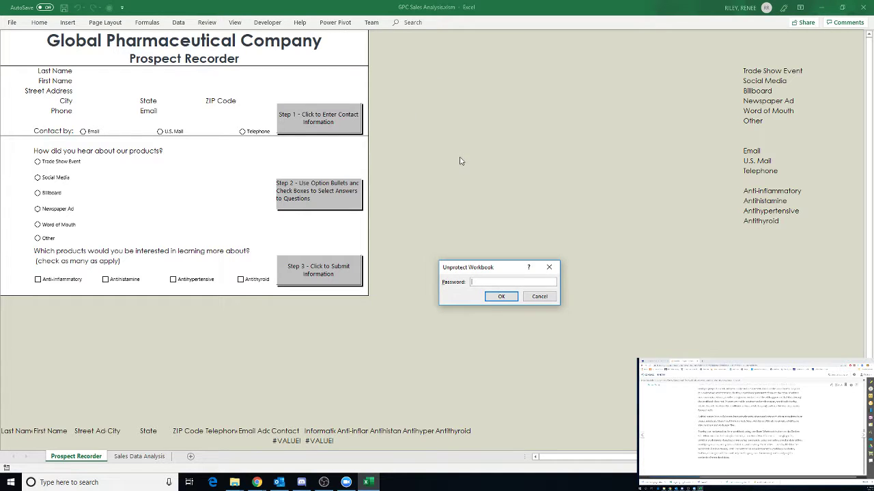
text(***********)
click(539, 296)
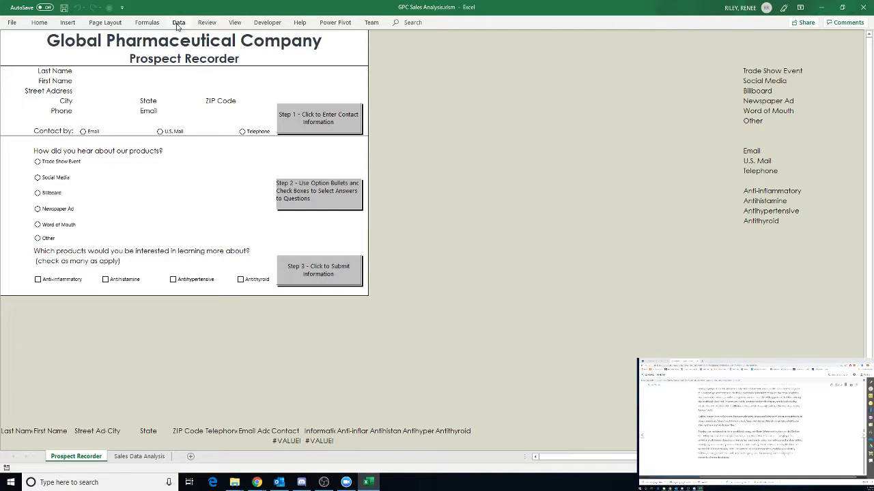
click(206, 23)
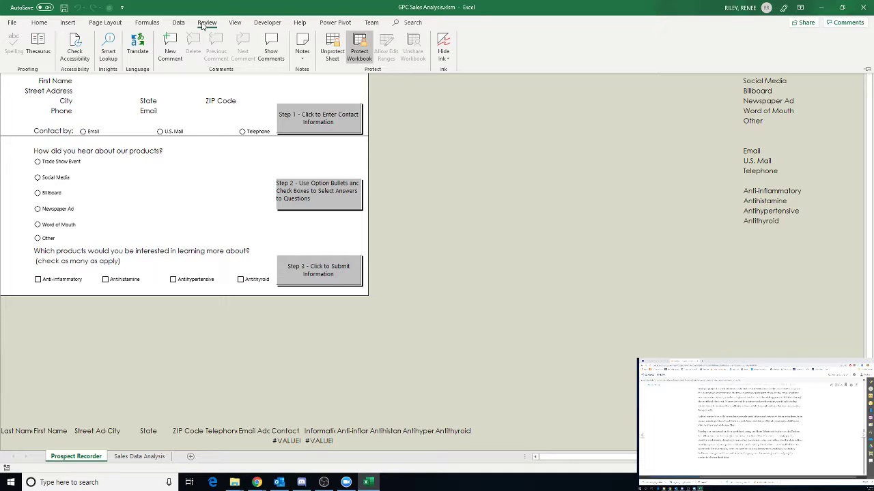
- Unprotect the workbook structure by entering its password in Protect Workbook
click(362, 45)
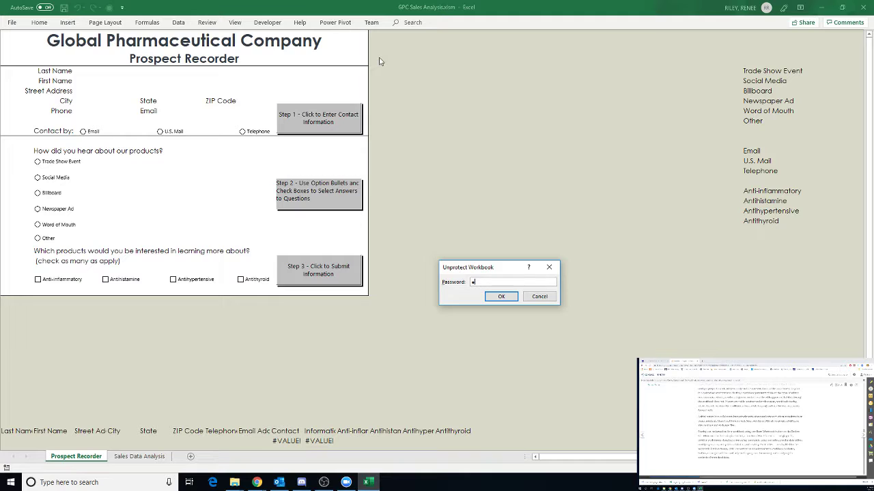
text(abcdefgh)
key(Return)
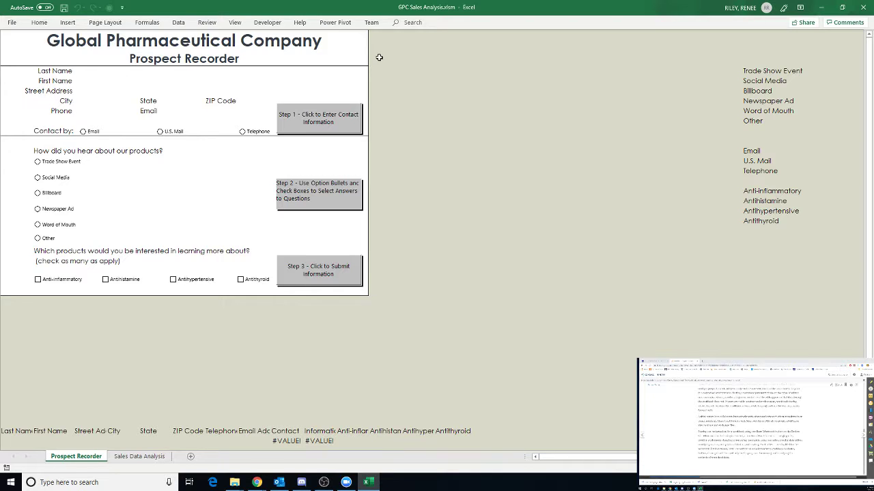
click(207, 23)
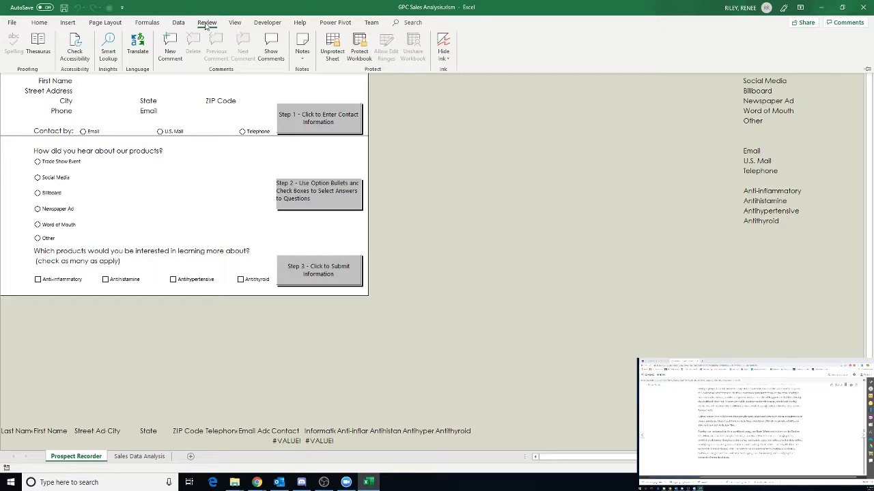
- Share the workbook from File, saving it to OneDrive, and dismiss the version history tip
click(14, 23)
click(27, 180)
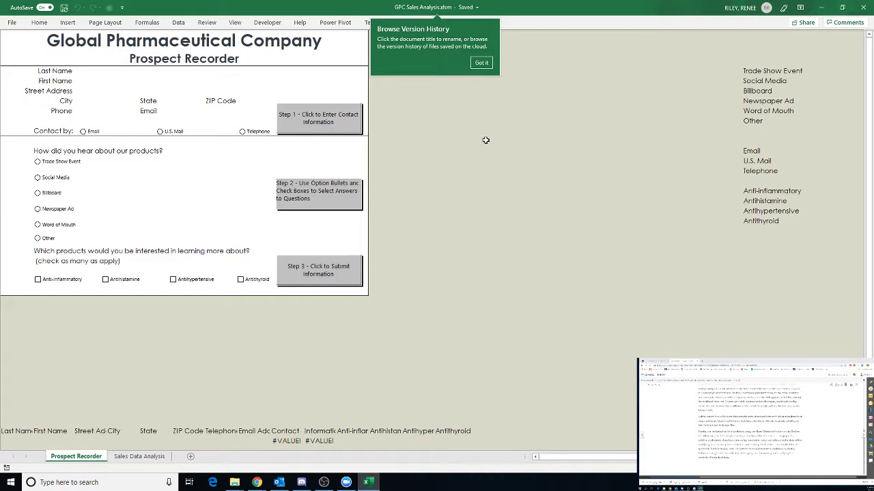
click(483, 64)
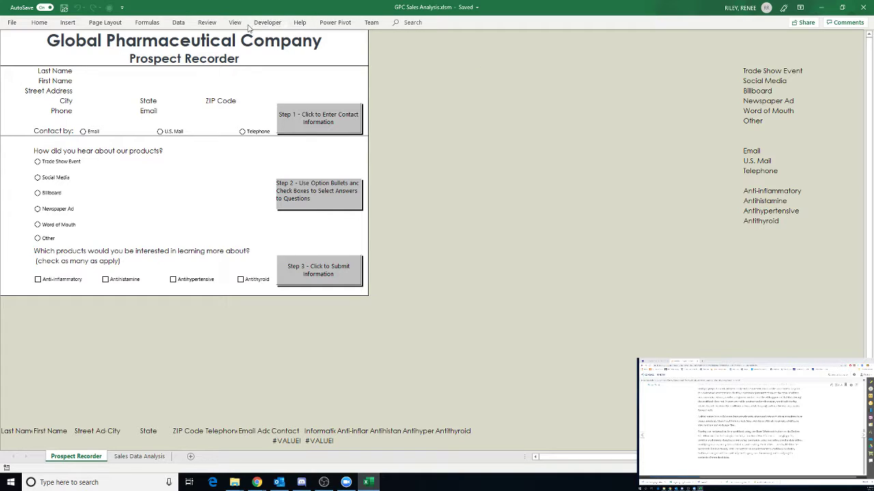
click(205, 23)
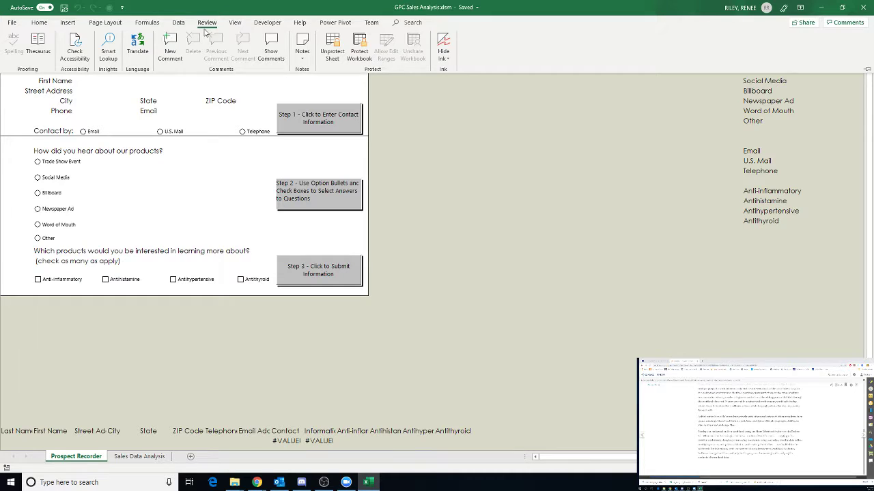
- Reopen the Send Link dialog from File > Share and scroll through its options
click(11, 22)
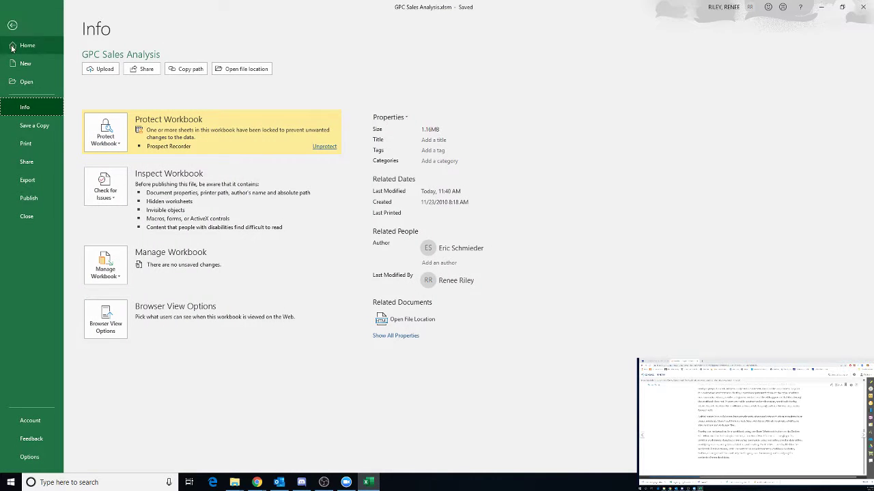
click(30, 168)
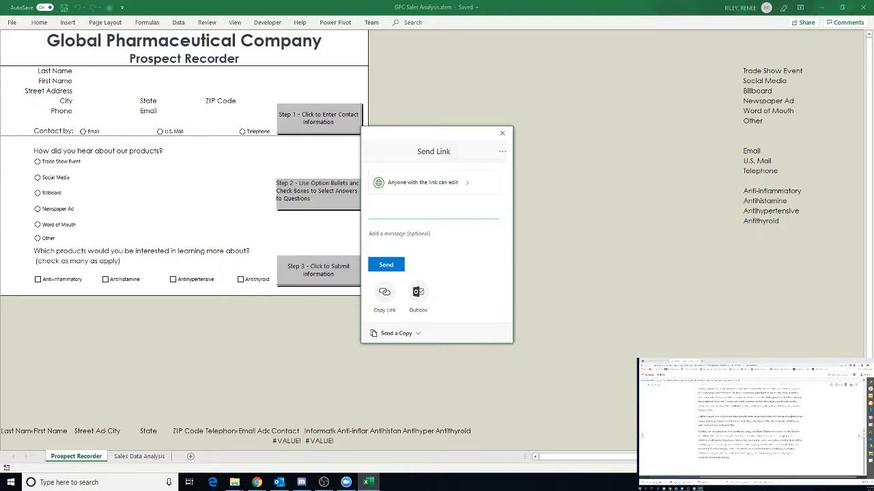
scroll(751, 423, down, 5)
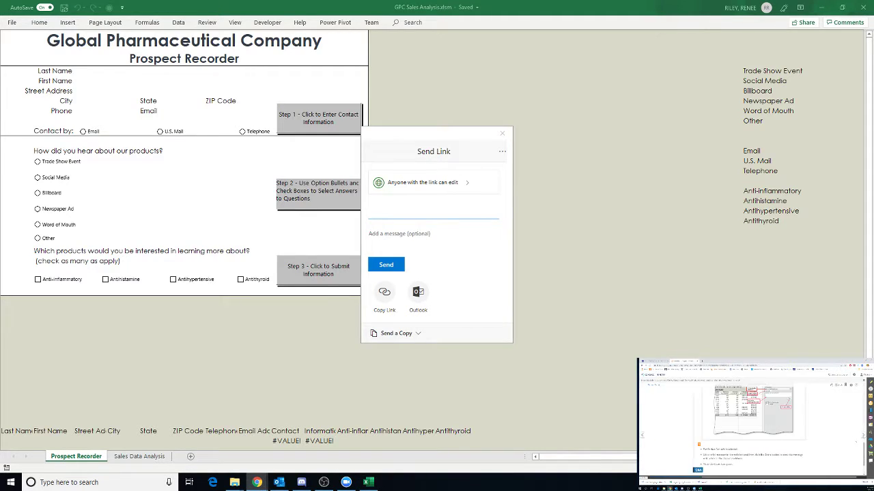
scroll(751, 417, down, 5)
scroll(751, 423, down, 3)
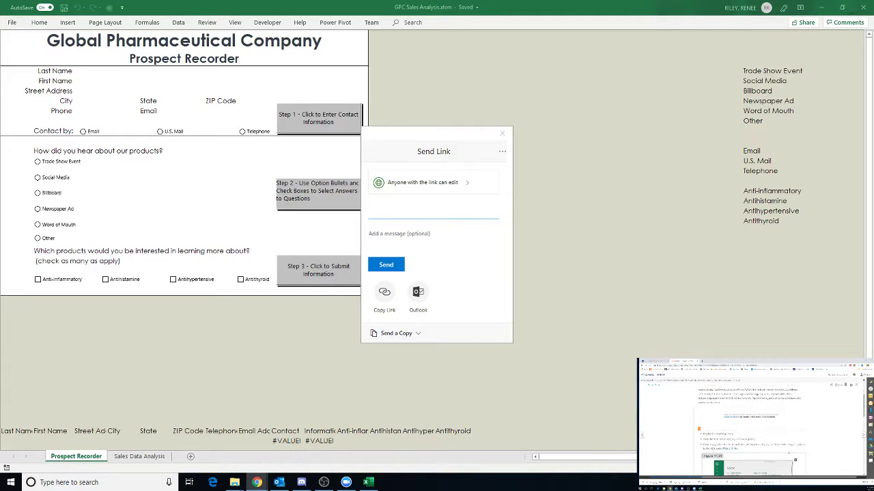
scroll(750, 423, down, 5)
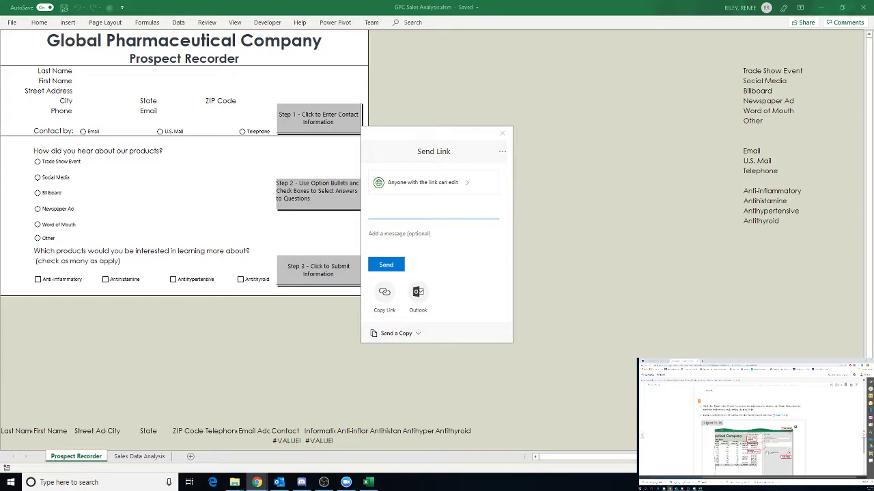
scroll(750, 423, down, 3)
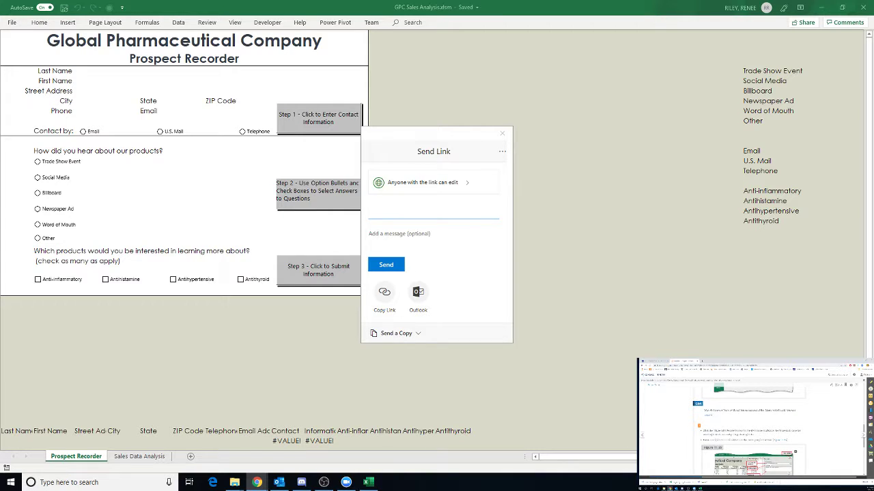
scroll(751, 423, up, 1)
scroll(750, 423, up, 3)
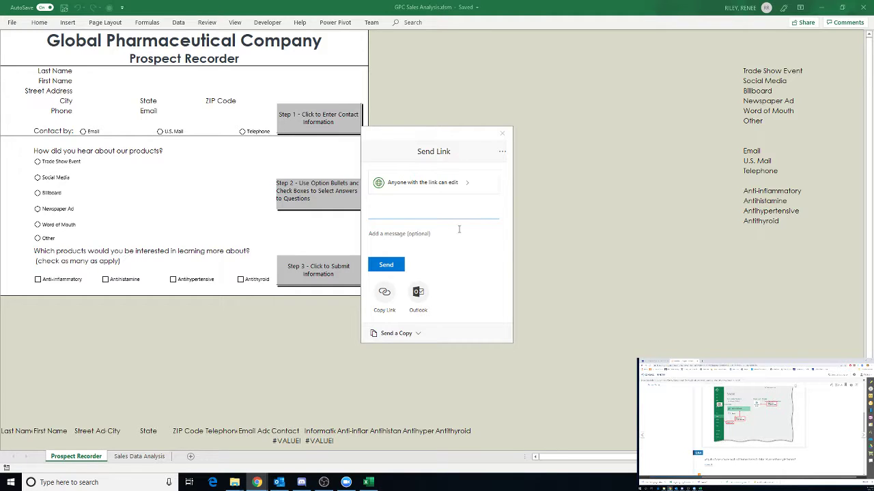
- Close the Send Link dialog and bring it up again from File > Share
click(503, 133)
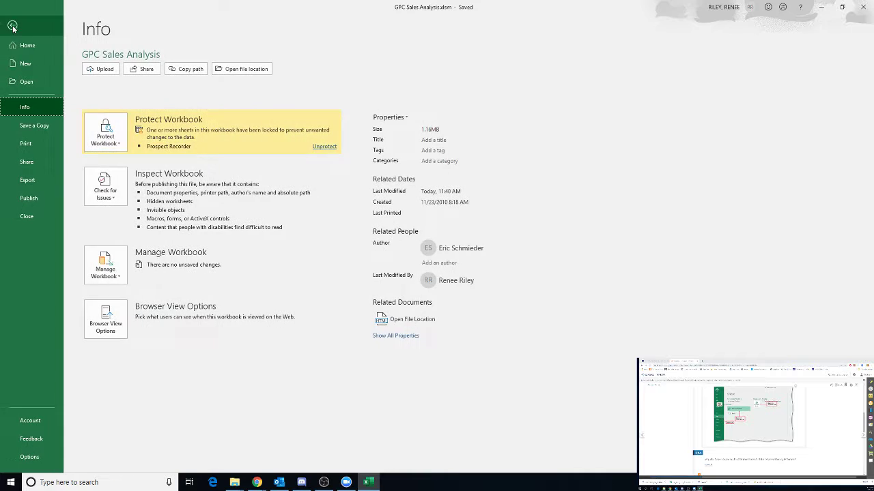
click(11, 23)
click(28, 162)
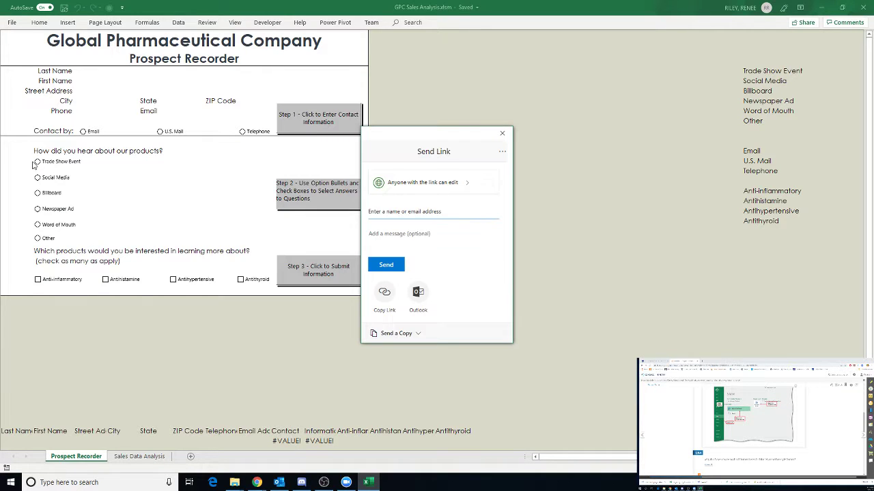
- Close the Send Link dialog and reopen it via Share on the File > Info page
click(503, 133)
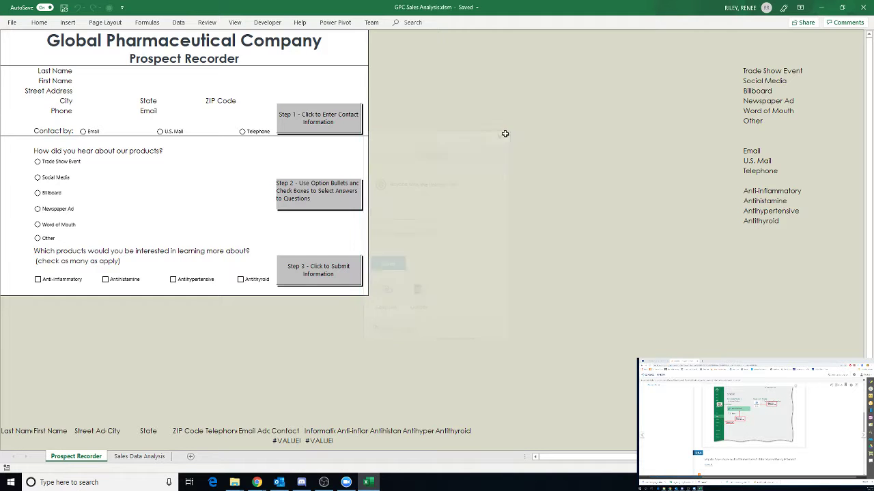
click(12, 22)
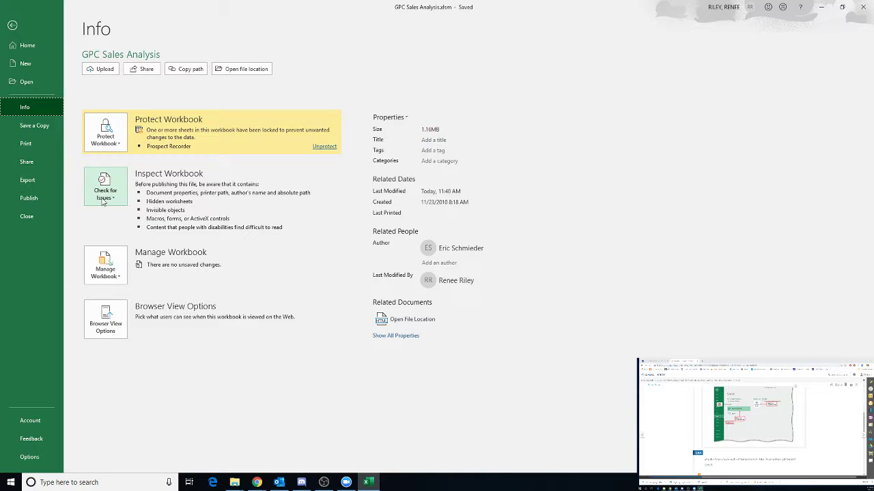
click(144, 69)
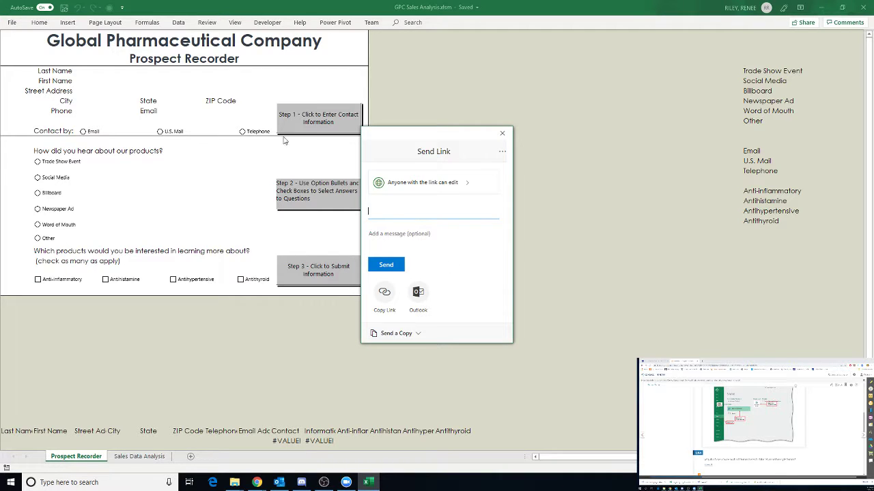
- Close the Send Link dialog with its red X
click(502, 134)
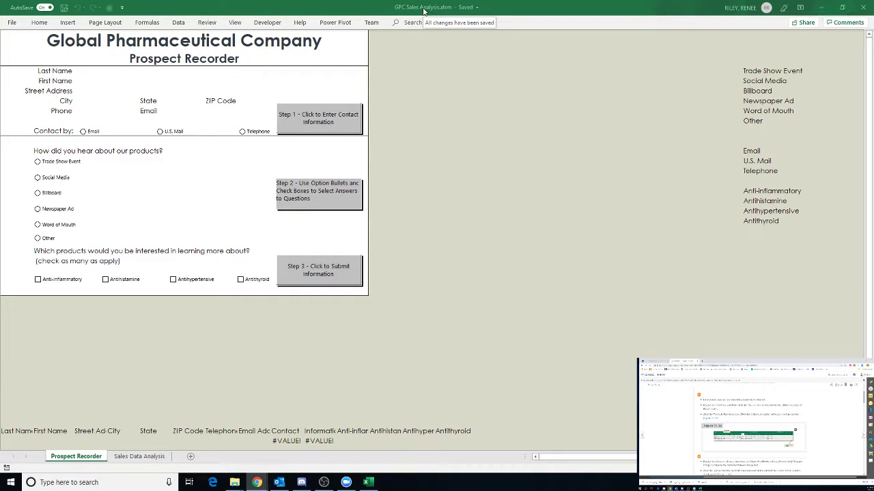
- Pin the ribbon open and turn on the Formula Bar from the View tab
click(234, 23)
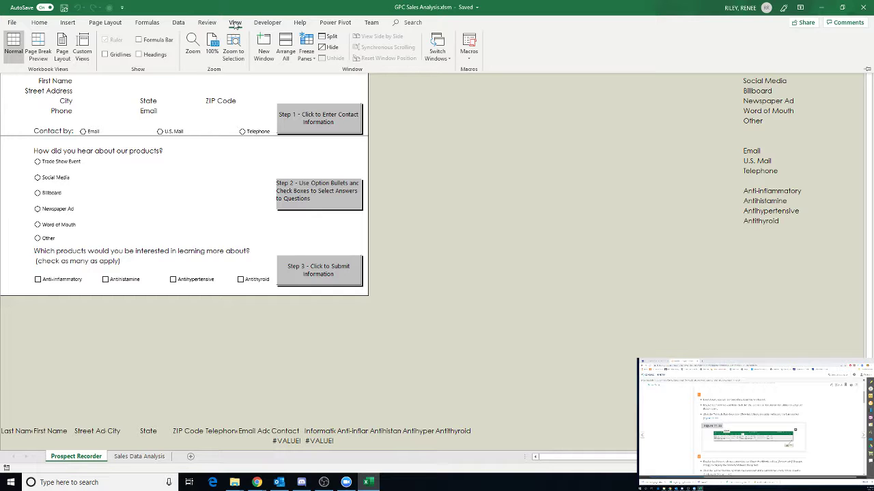
click(867, 71)
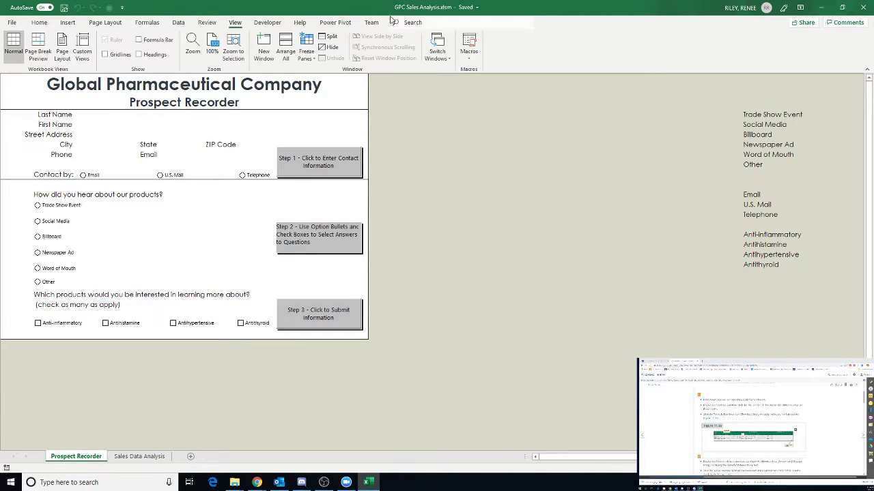
click(138, 41)
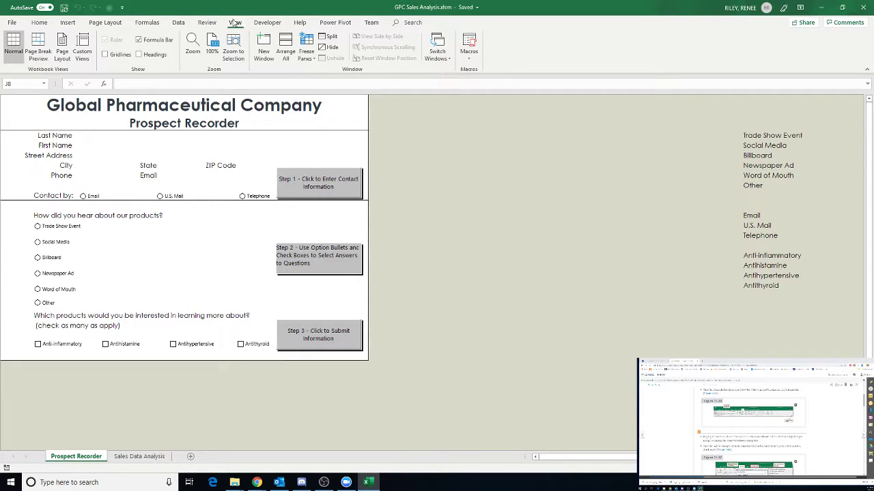
click(199, 23)
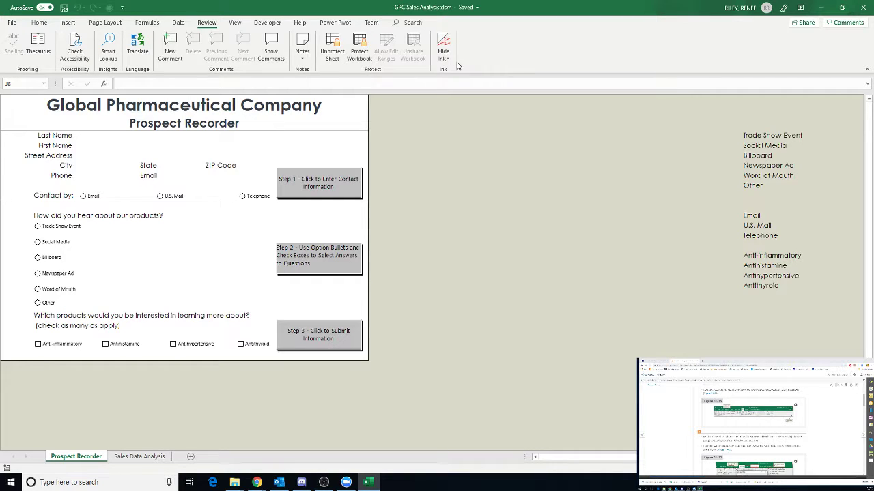
click(369, 25)
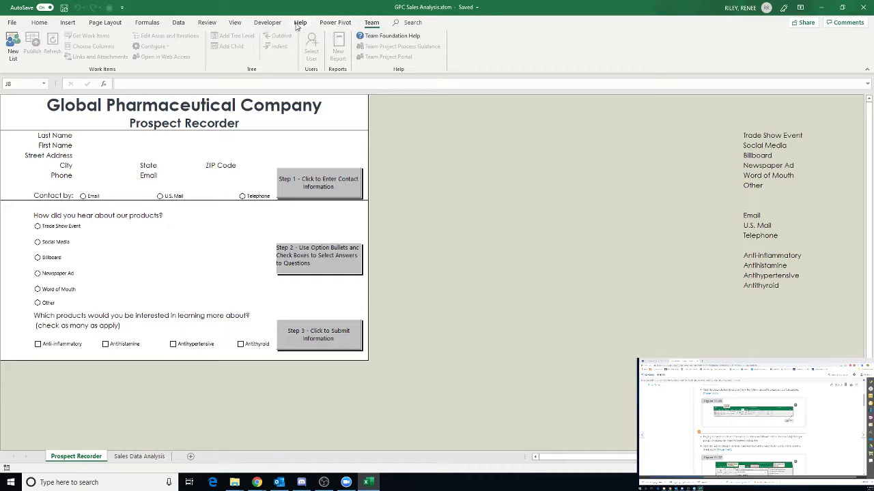
click(208, 22)
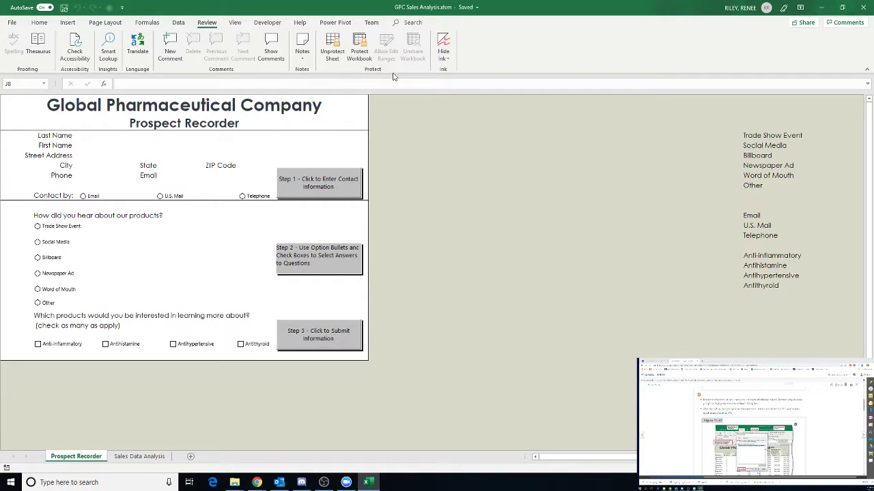
click(17, 23)
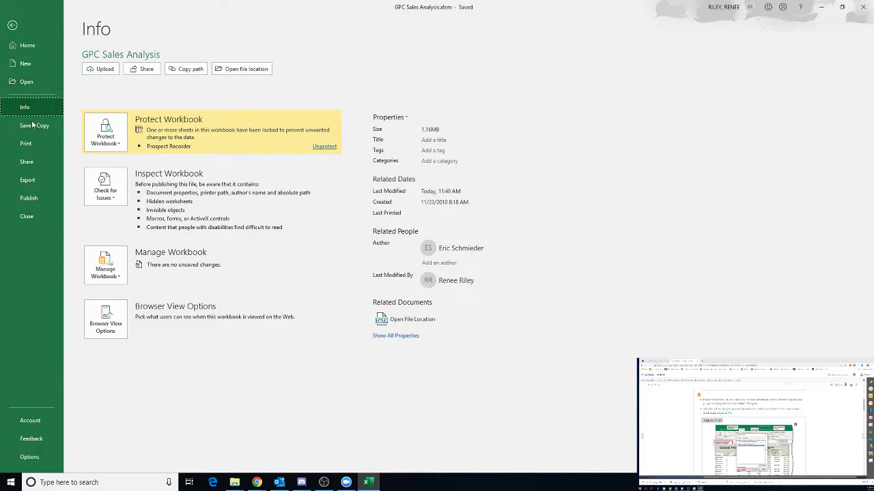
click(31, 457)
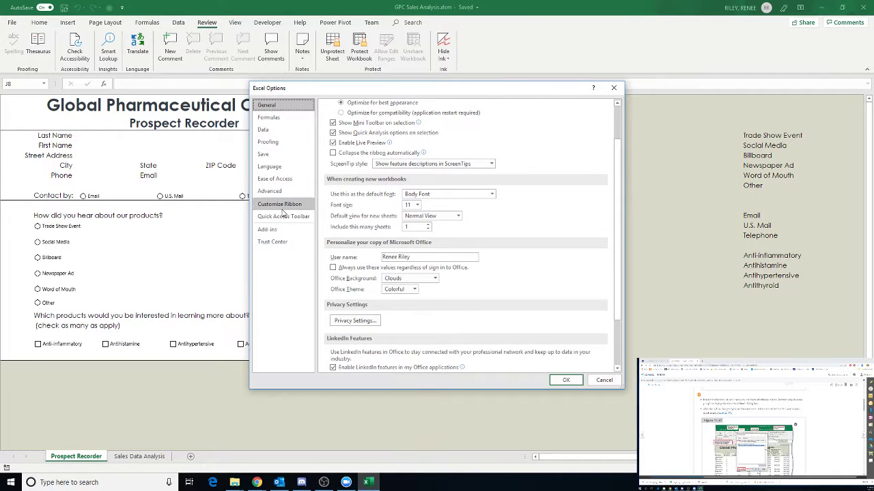
click(280, 204)
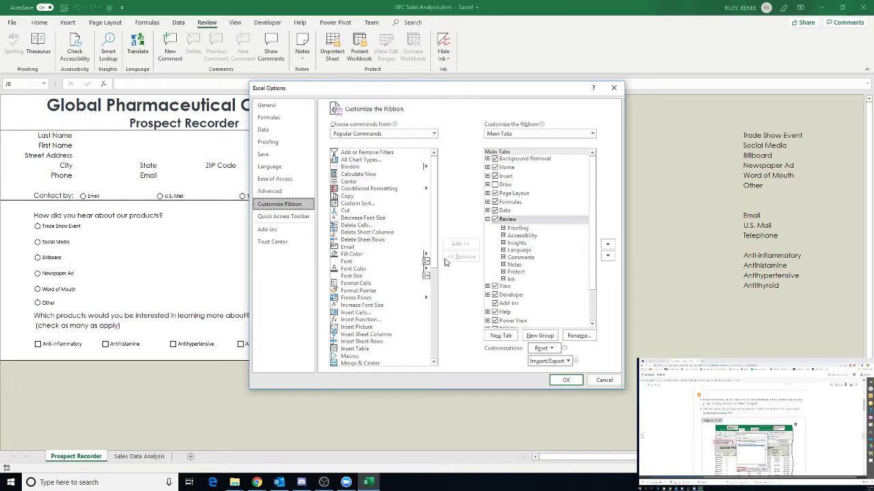
drag(436, 254, 433, 311)
scroll(433, 310, down, 3)
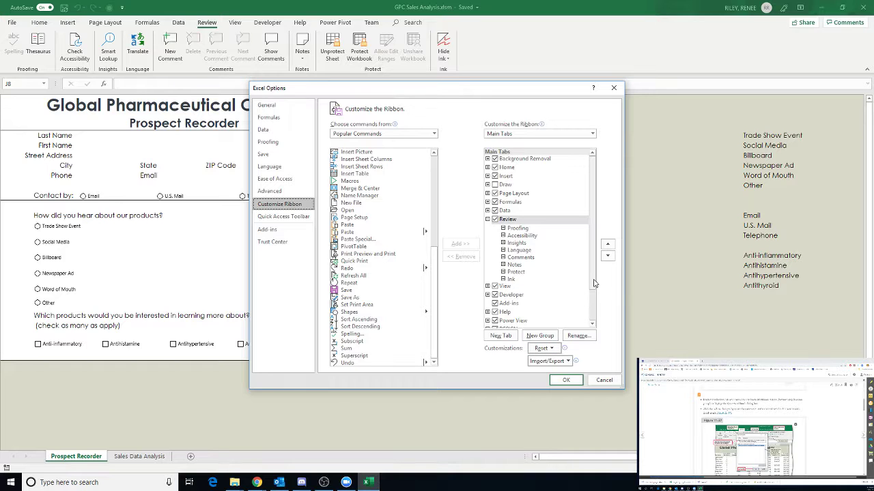
drag(594, 277, 595, 302)
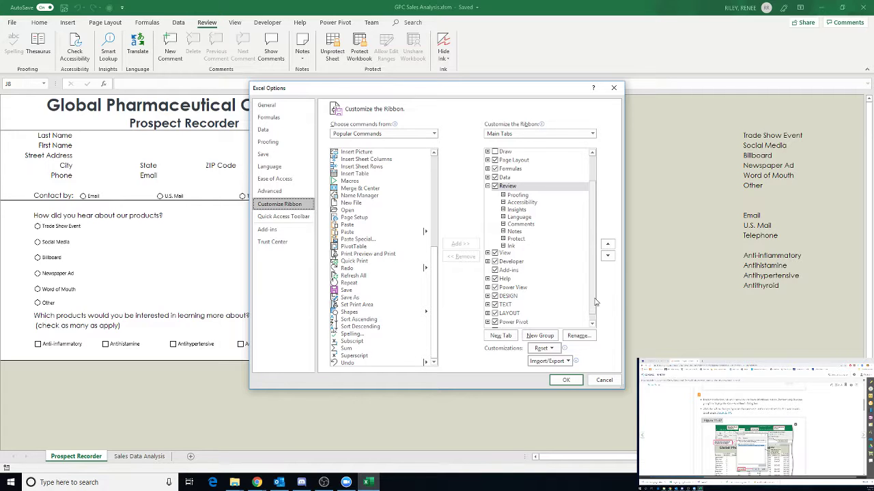
click(614, 88)
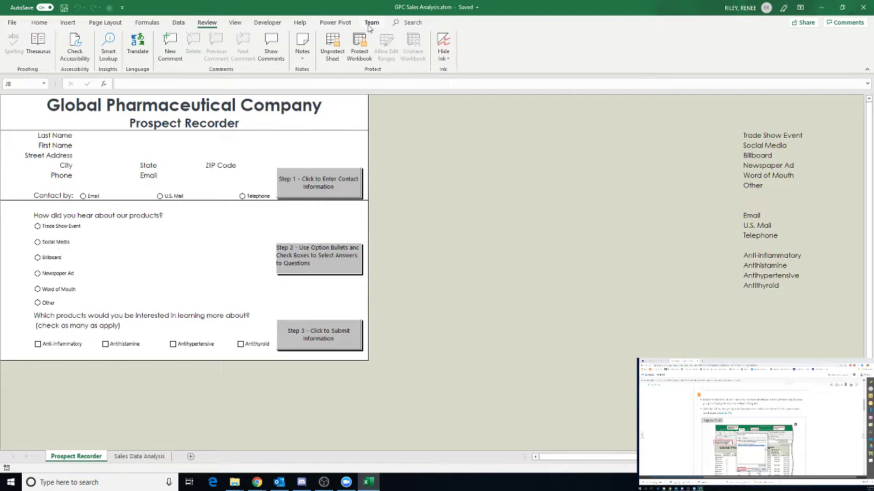